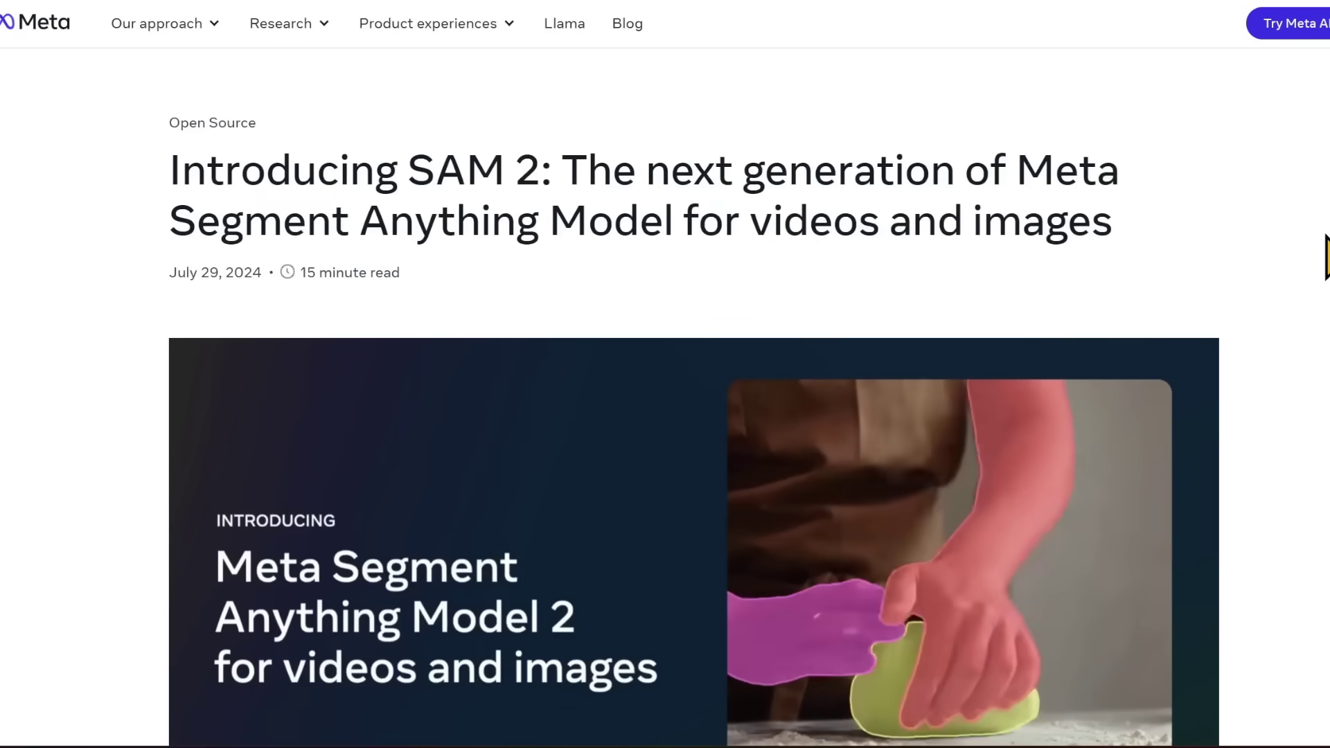
Autoscroll down past the intro video to the article's Takeaways list.
{"action": "middle_click", "coordinate": [1321, 242]}
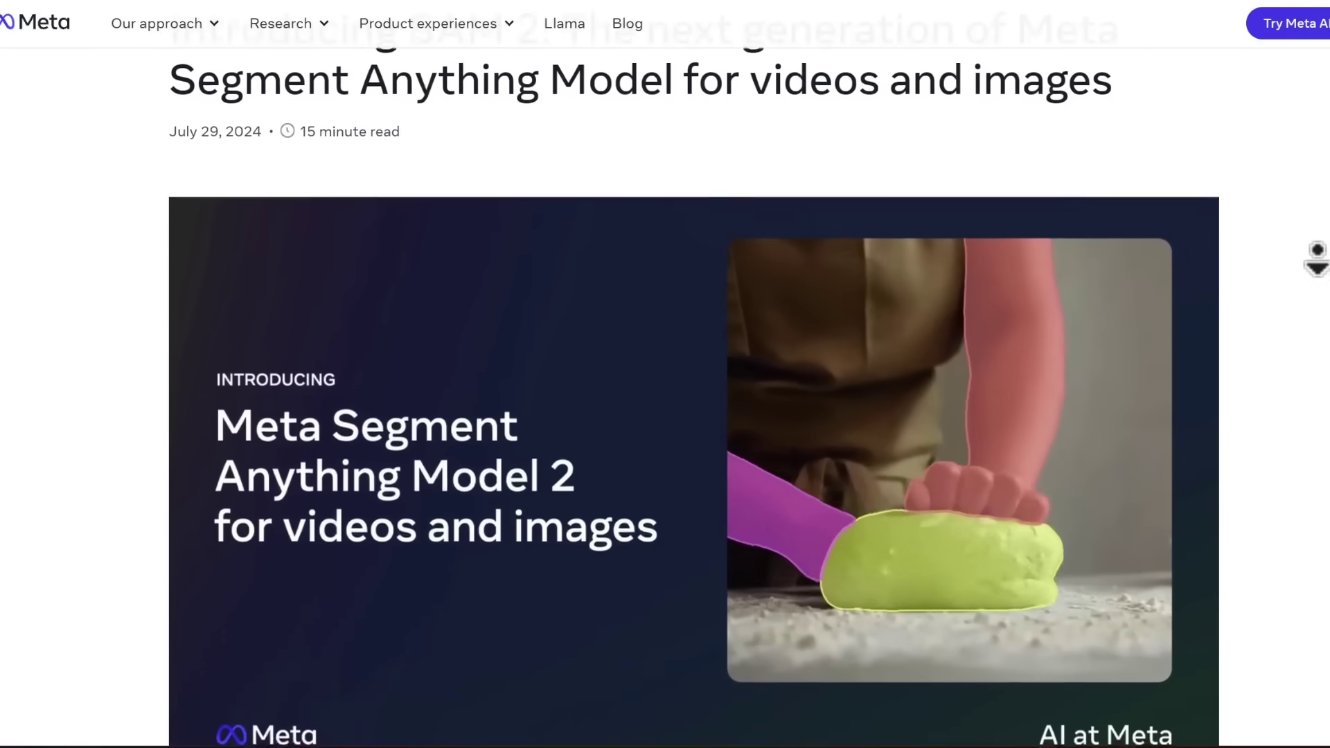
{"action": "left_click", "coordinate": [1319, 253]}
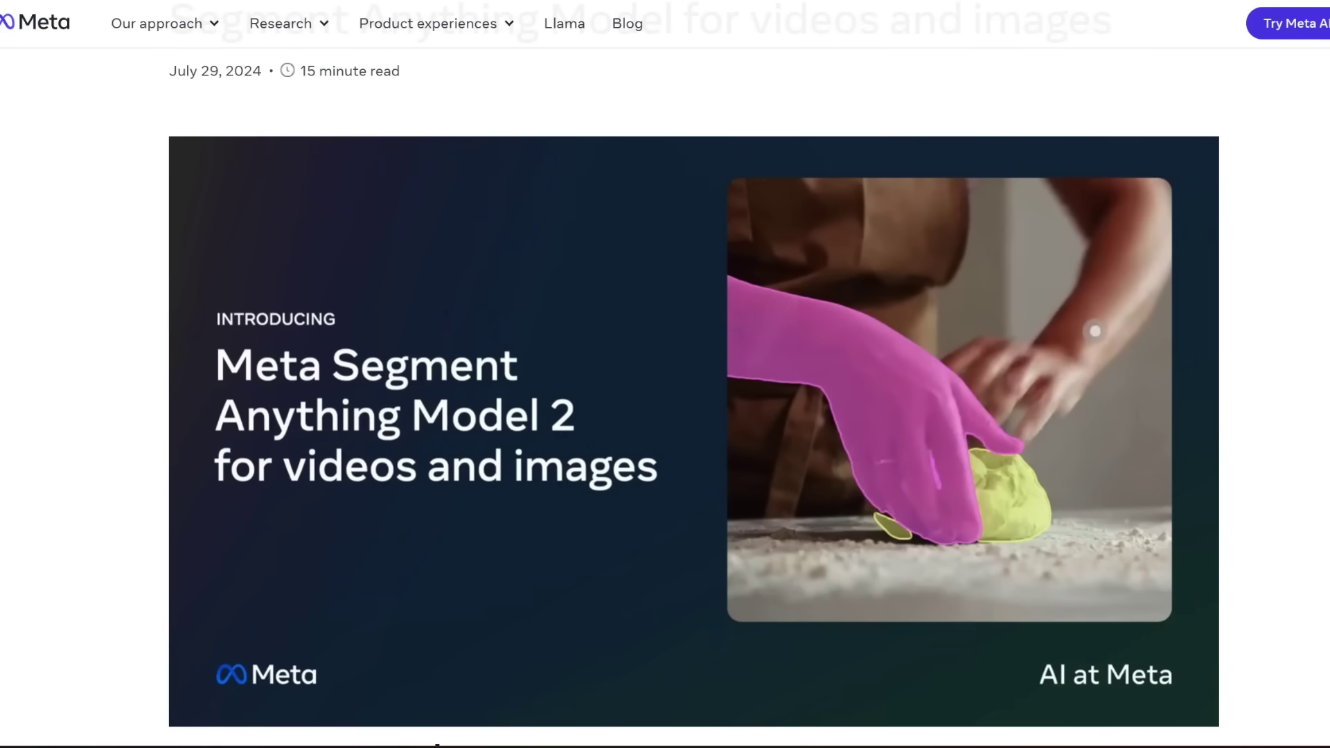
{"action": "middle_click", "coordinate": [1323, 232]}
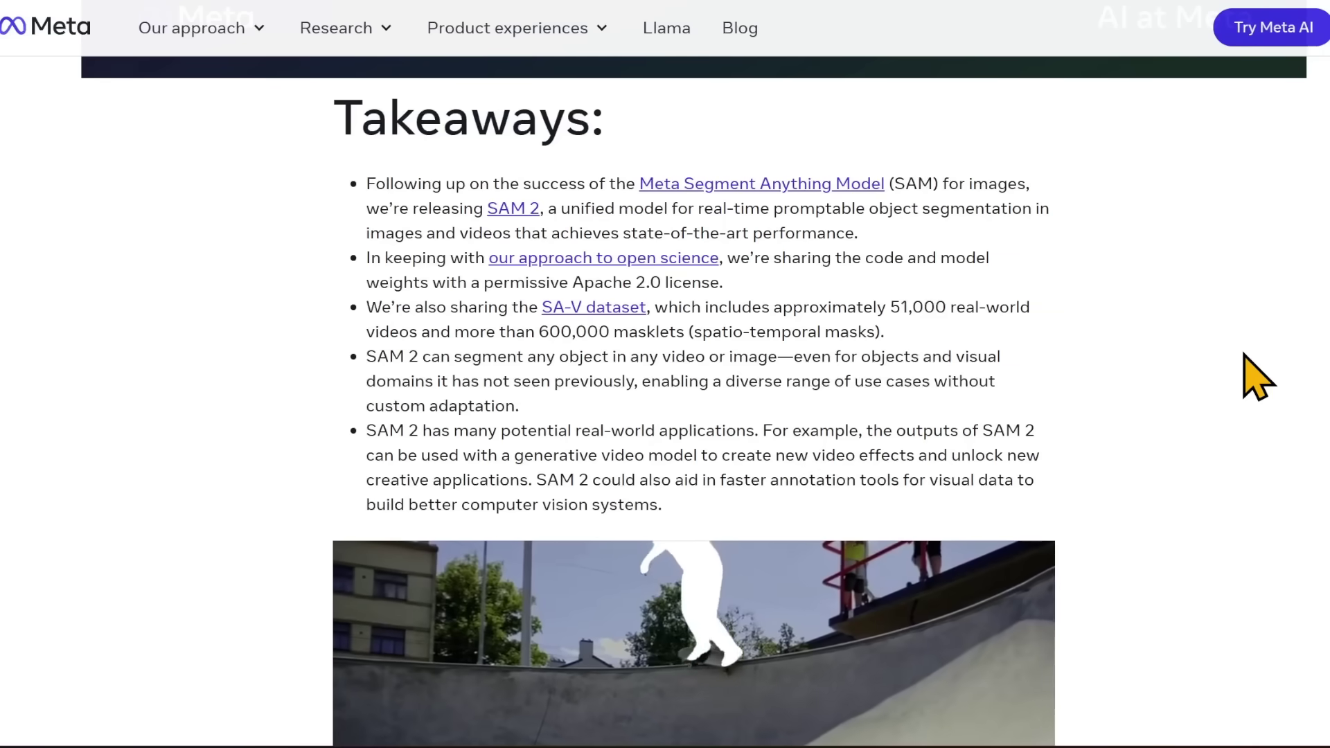
Autoscroll further and highlight the 'SAM 2 exceeds previous capabilities…' sentences in green.
{"action": "middle_click", "coordinate": [1231, 376]}
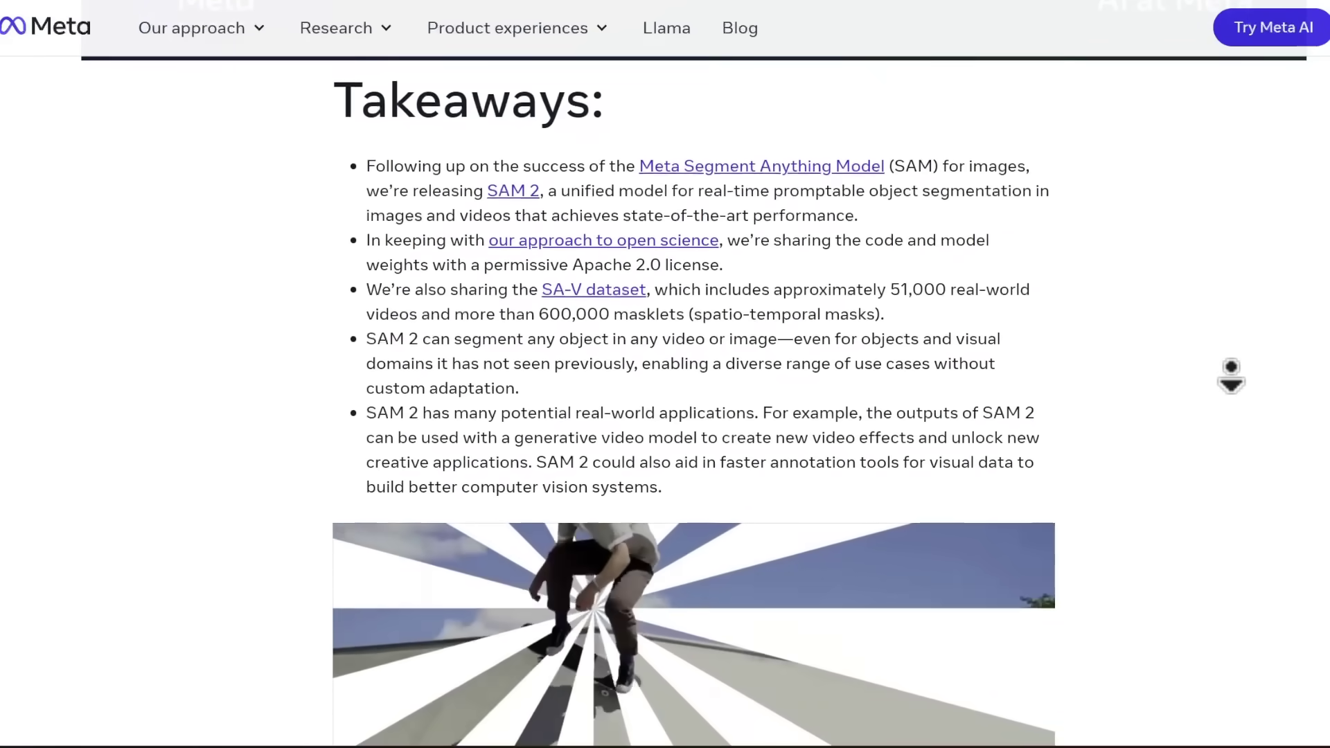
{"action": "left_click", "coordinate": [1233, 372]}
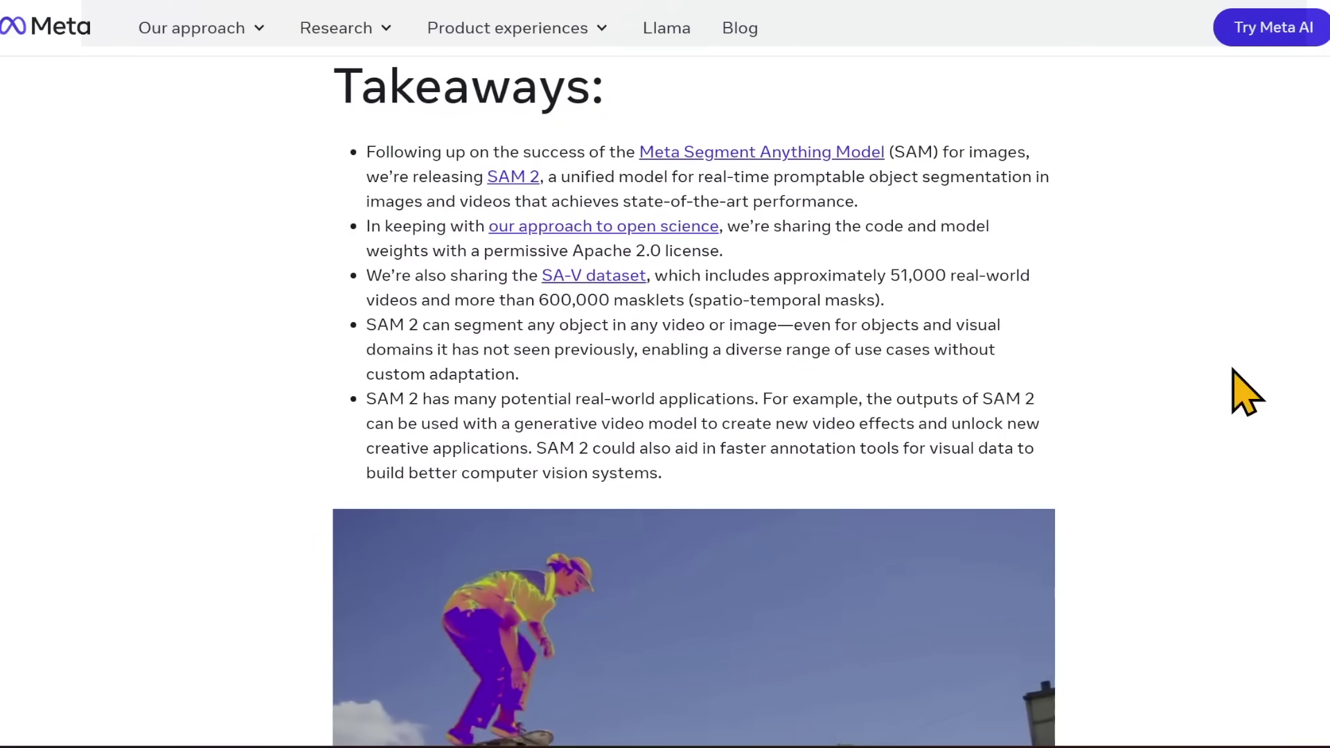
{"action": "middle_click", "coordinate": [1232, 395]}
{"action": "left_click", "coordinate": [1232, 394]}
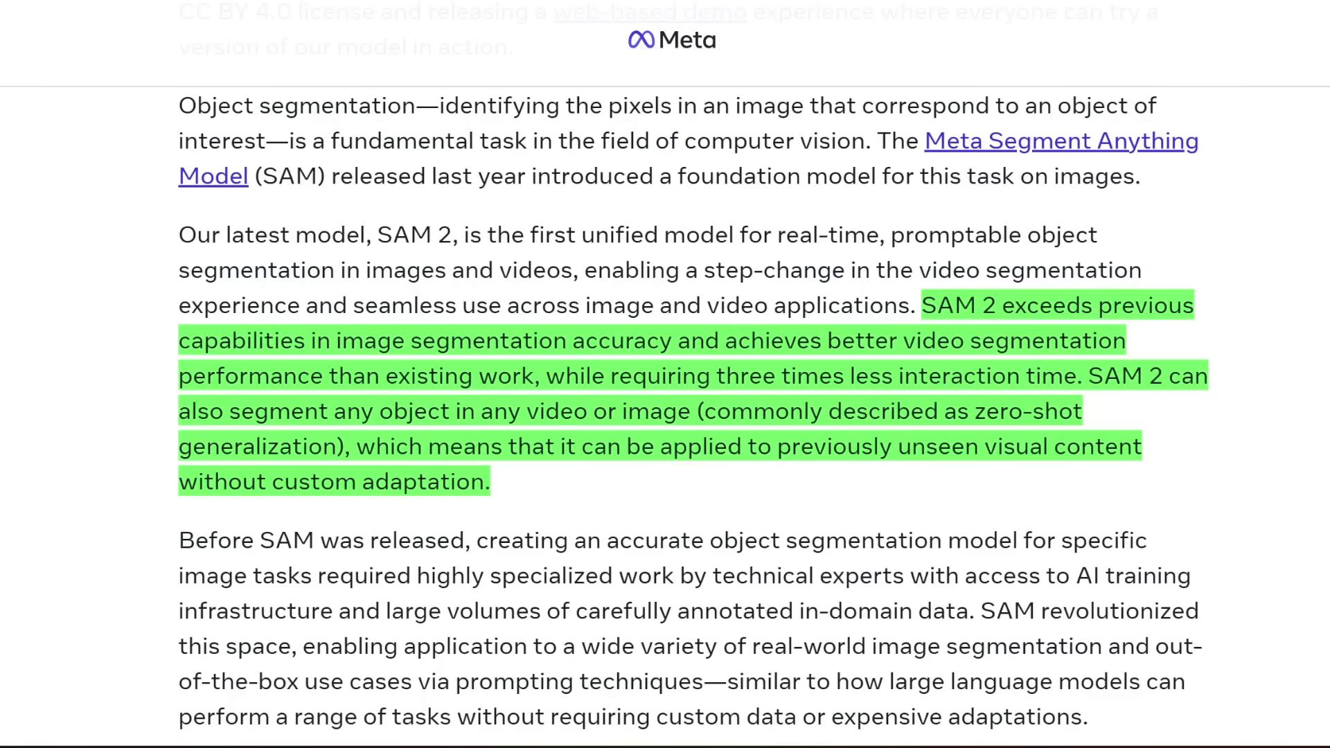
Highlight 'required highly specialized work…', 'SAM', 'segmenting cellular images' and 'detecting skin cancer' in green.
{"action": "scroll", "coordinate": [1310, 451], "scroll_direction": "down", "scroll_amount": 3}
{"action": "left_click_drag", "start_coordinate": [318, 380], "coordinate": [1193, 383]}
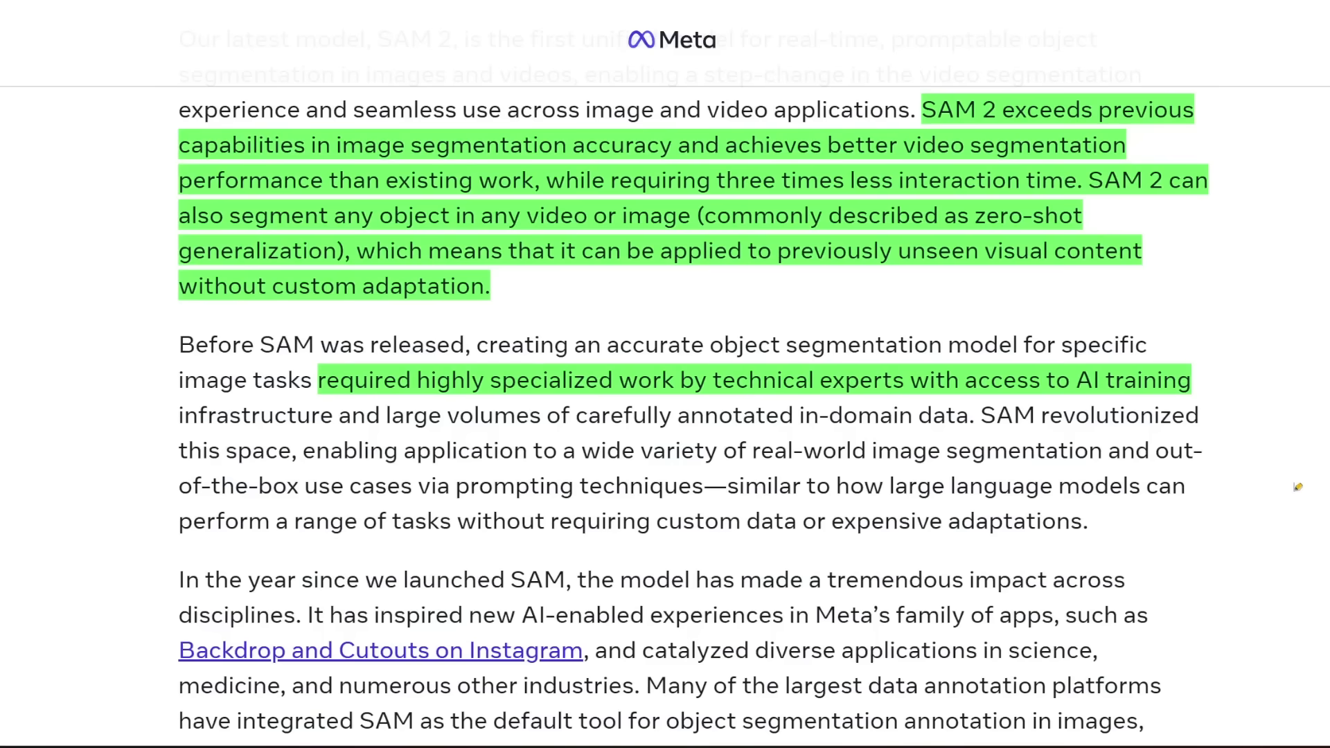
{"action": "scroll", "coordinate": [1258, 470], "scroll_direction": "down", "scroll_amount": 3}
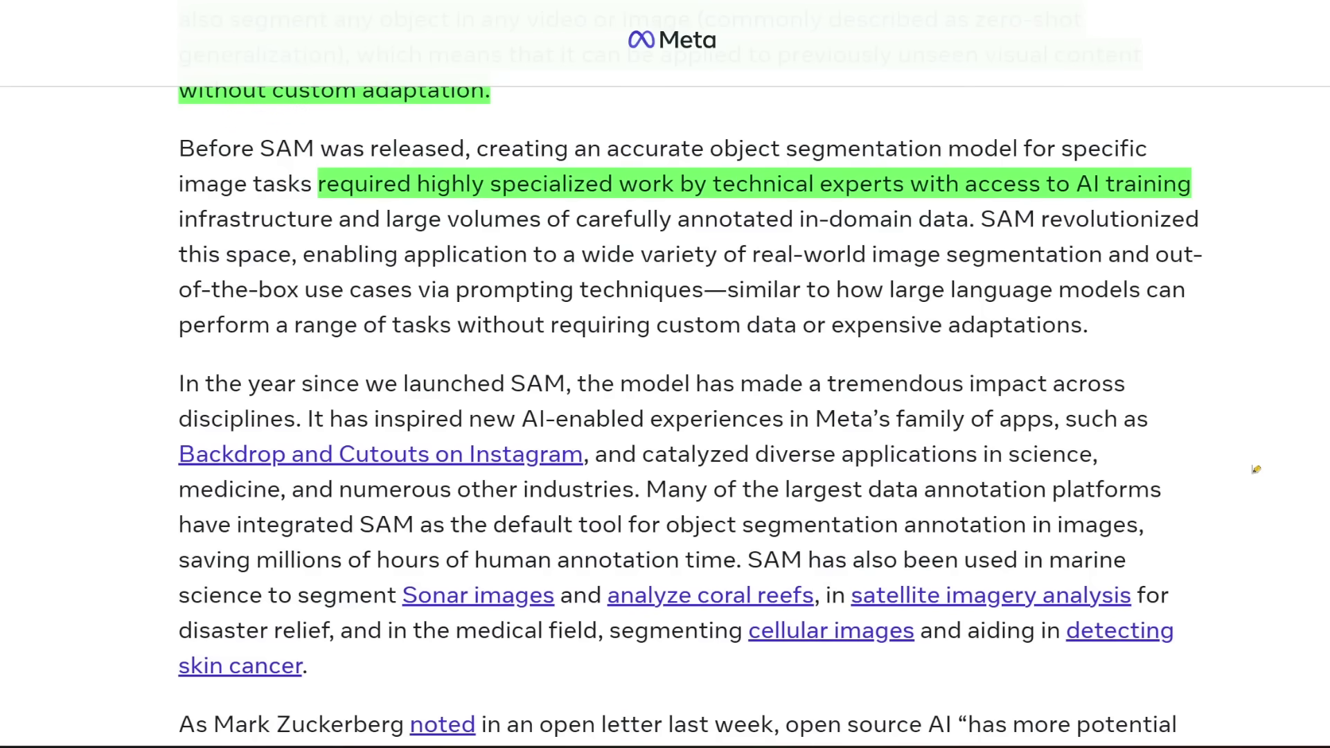
{"action": "scroll", "coordinate": [1244, 401], "scroll_direction": "down", "scroll_amount": 3}
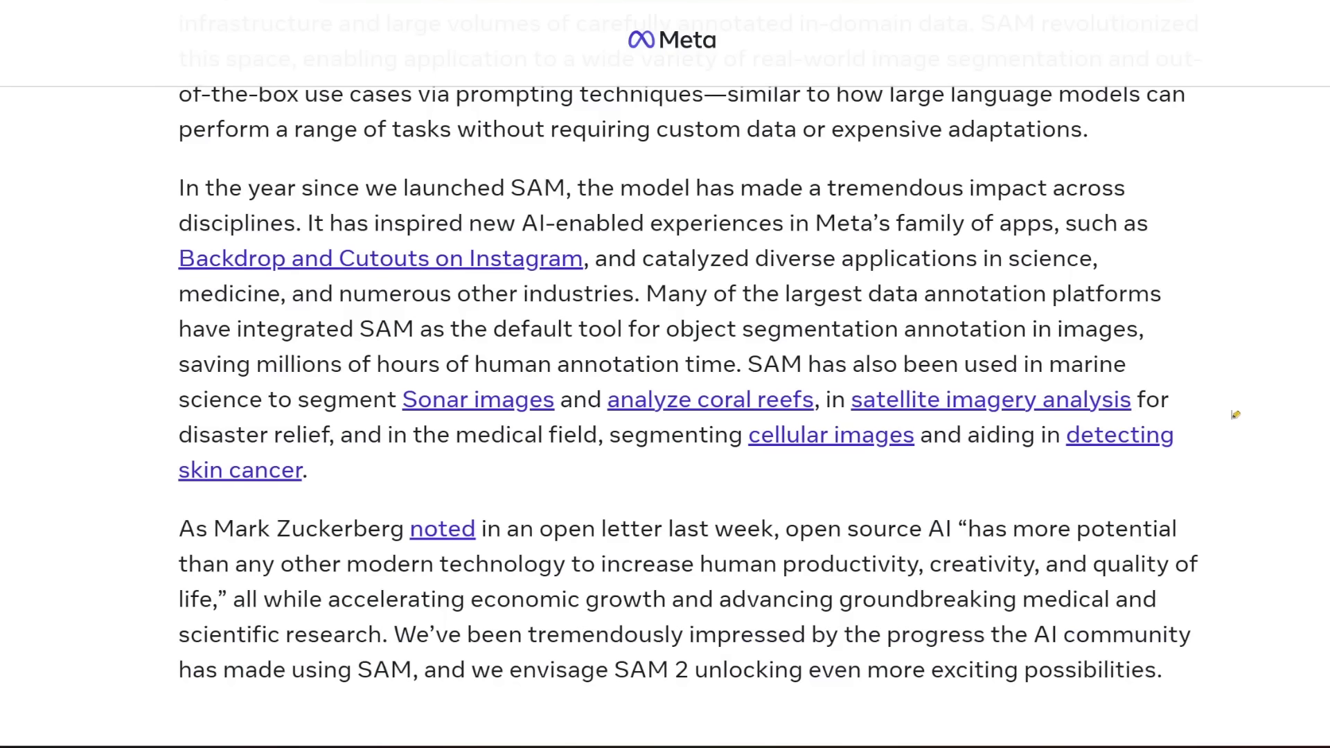
{"action": "left_click_drag", "start_coordinate": [804, 367], "coordinate": [806, 368]}
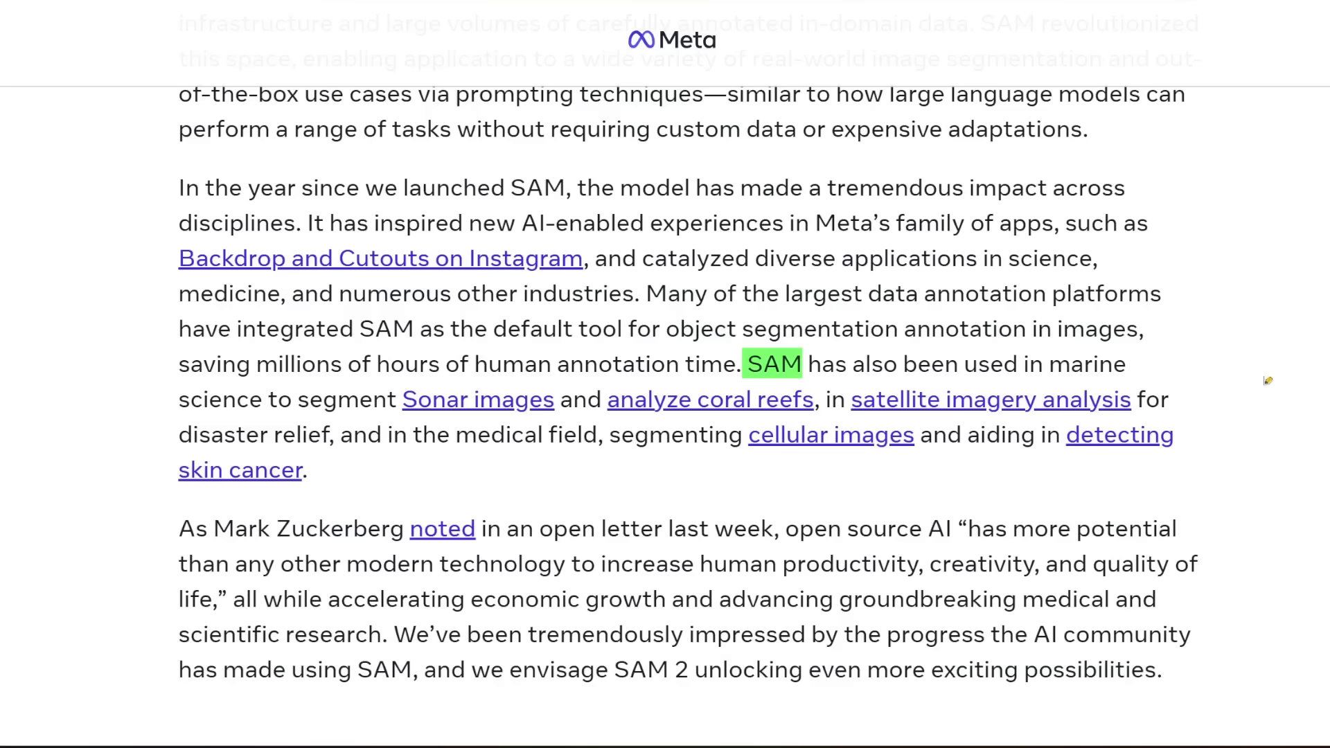
{"action": "left_click_drag", "start_coordinate": [605, 435], "coordinate": [914, 436]}
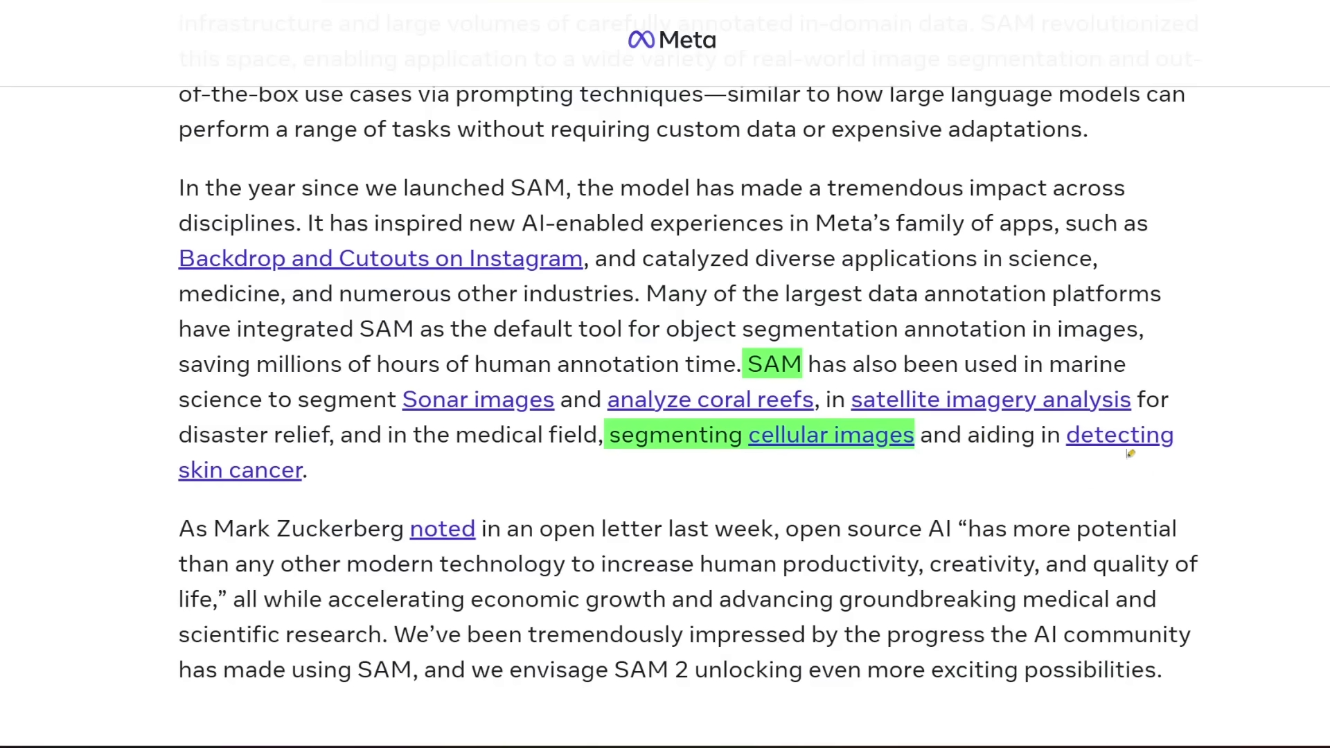
{"action": "left_click_drag", "start_coordinate": [1066, 435], "coordinate": [305, 471]}
{"action": "scroll", "coordinate": [1233, 526], "scroll_direction": "down", "scroll_amount": 9}
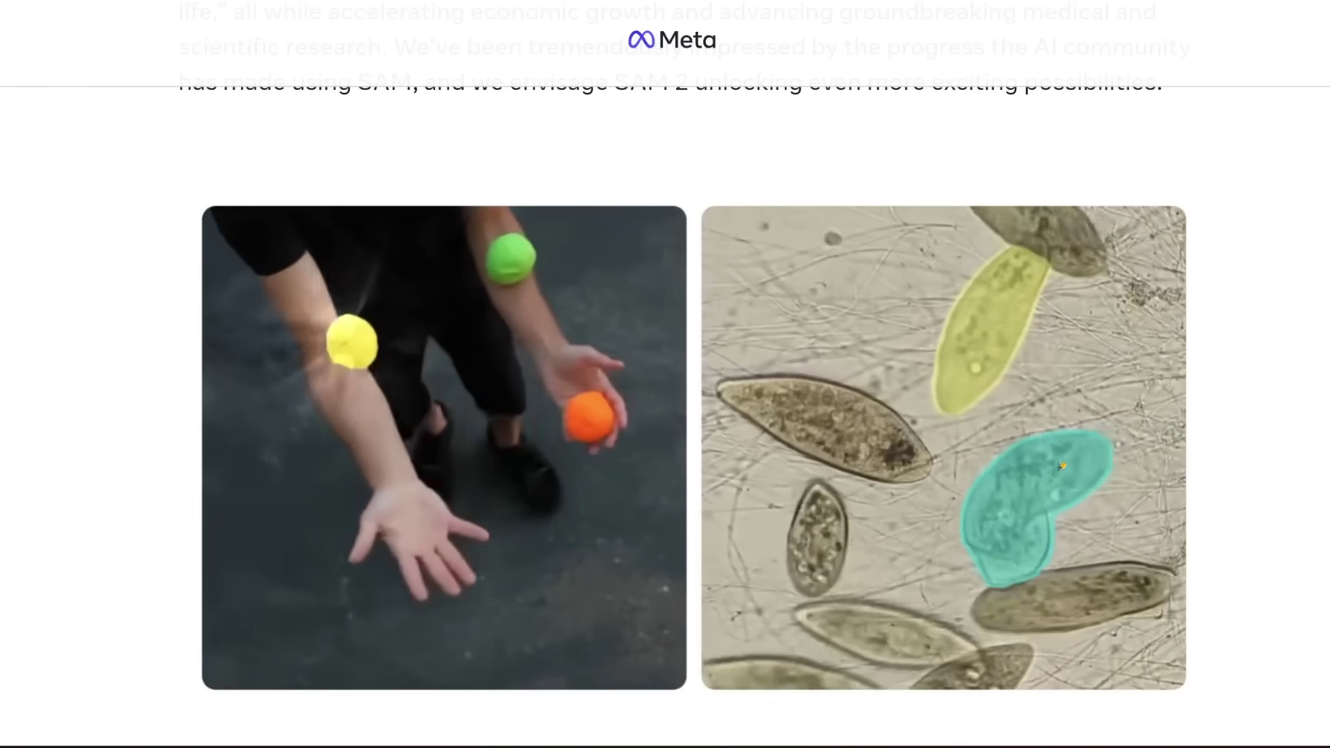
Highlight the open-source AI quote and the SAM 2 code-and-weights and SA-V dataset bullets.
{"action": "scroll", "coordinate": [1081, 457], "scroll_direction": "up", "scroll_amount": 3}
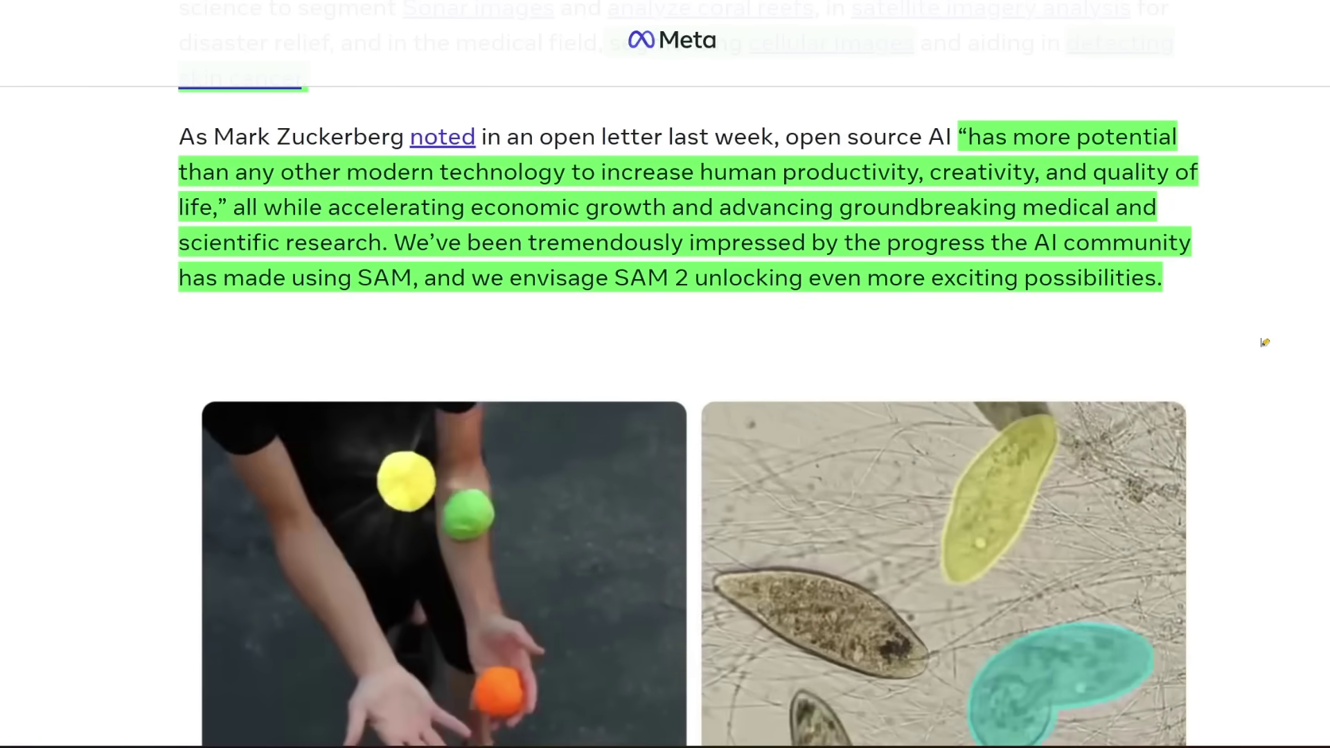
{"action": "scroll", "coordinate": [1263, 343], "scroll_direction": "up", "scroll_amount": 5}
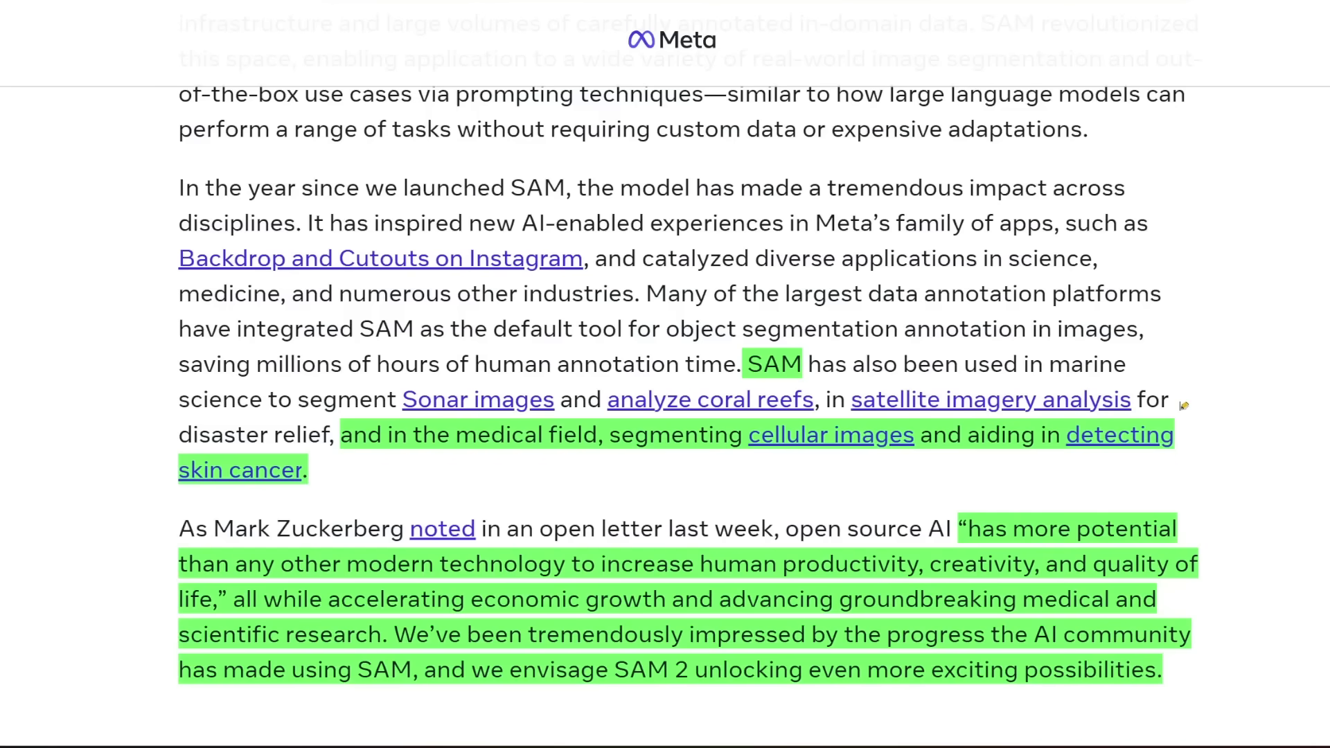
{"action": "scroll", "coordinate": [1184, 406], "scroll_direction": "down", "scroll_amount": 3}
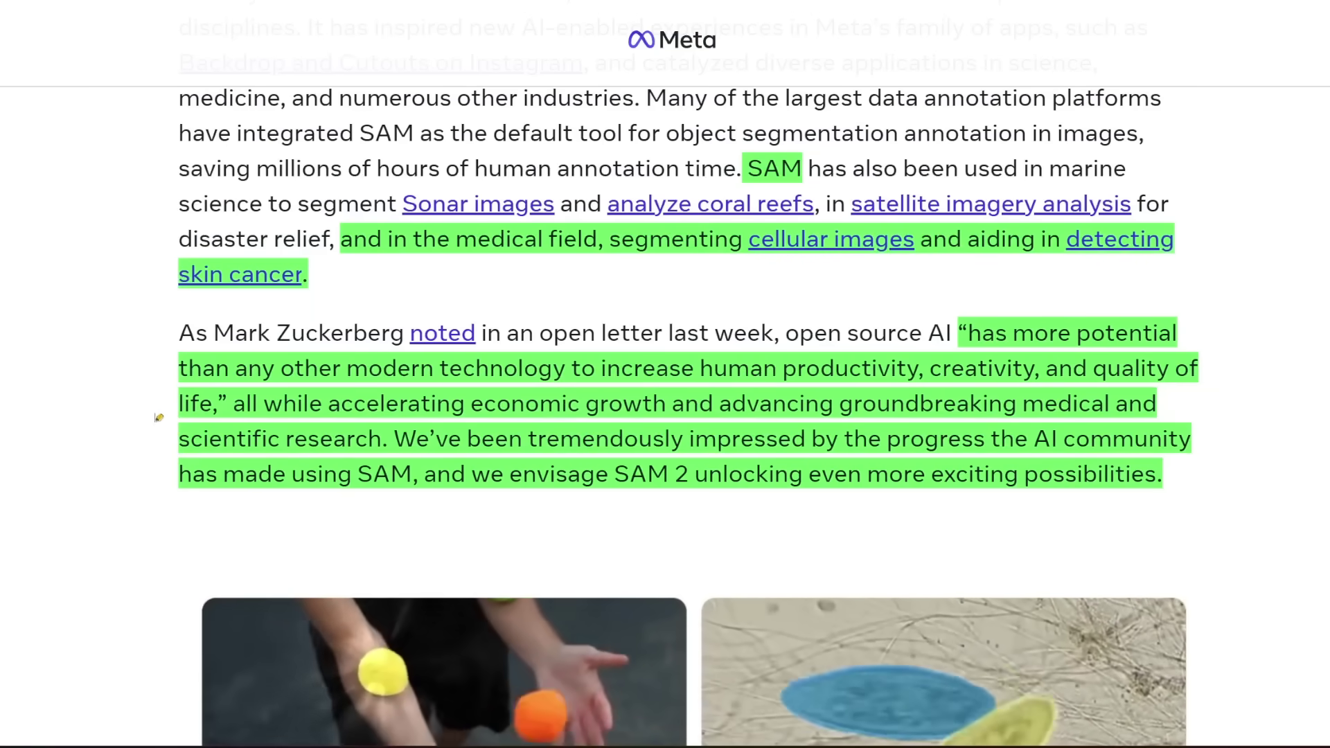
{"action": "scroll", "coordinate": [1285, 354], "scroll_direction": "down", "scroll_amount": 10}
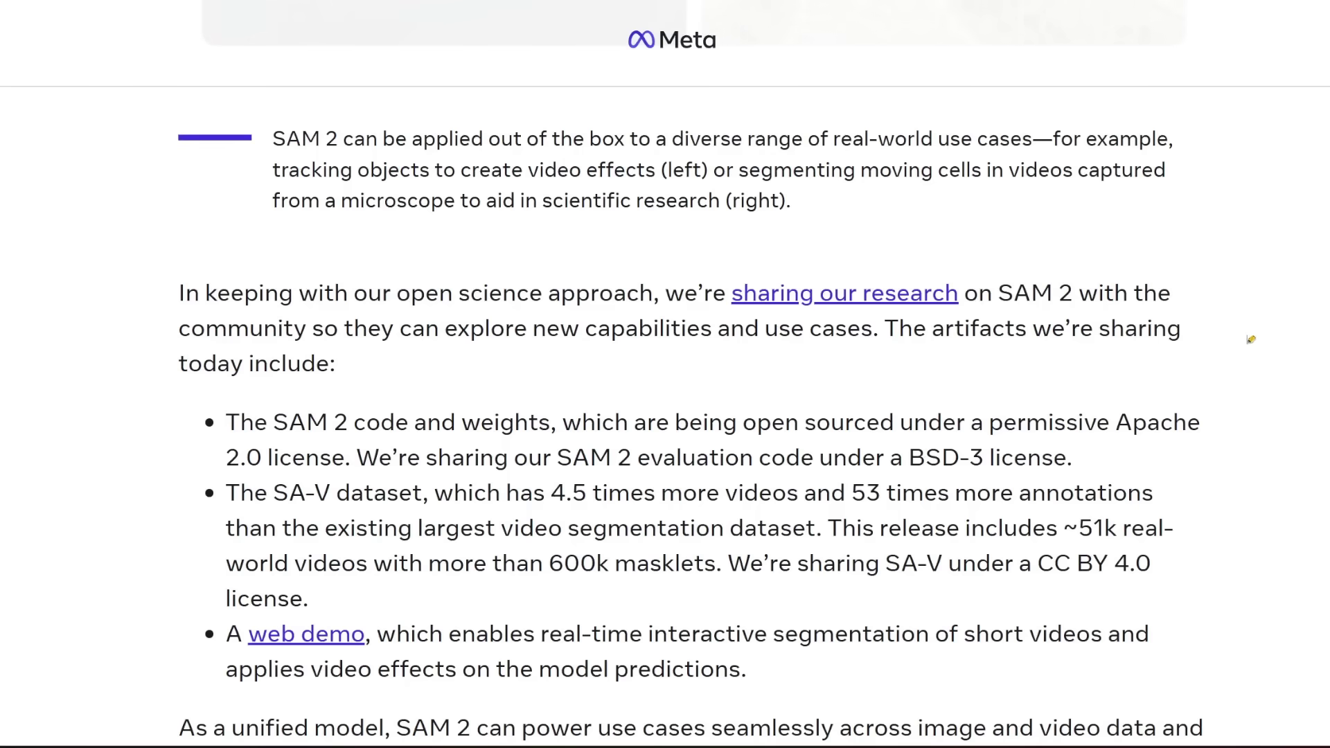
{"action": "left_click_drag", "start_coordinate": [226, 421], "coordinate": [557, 421]}
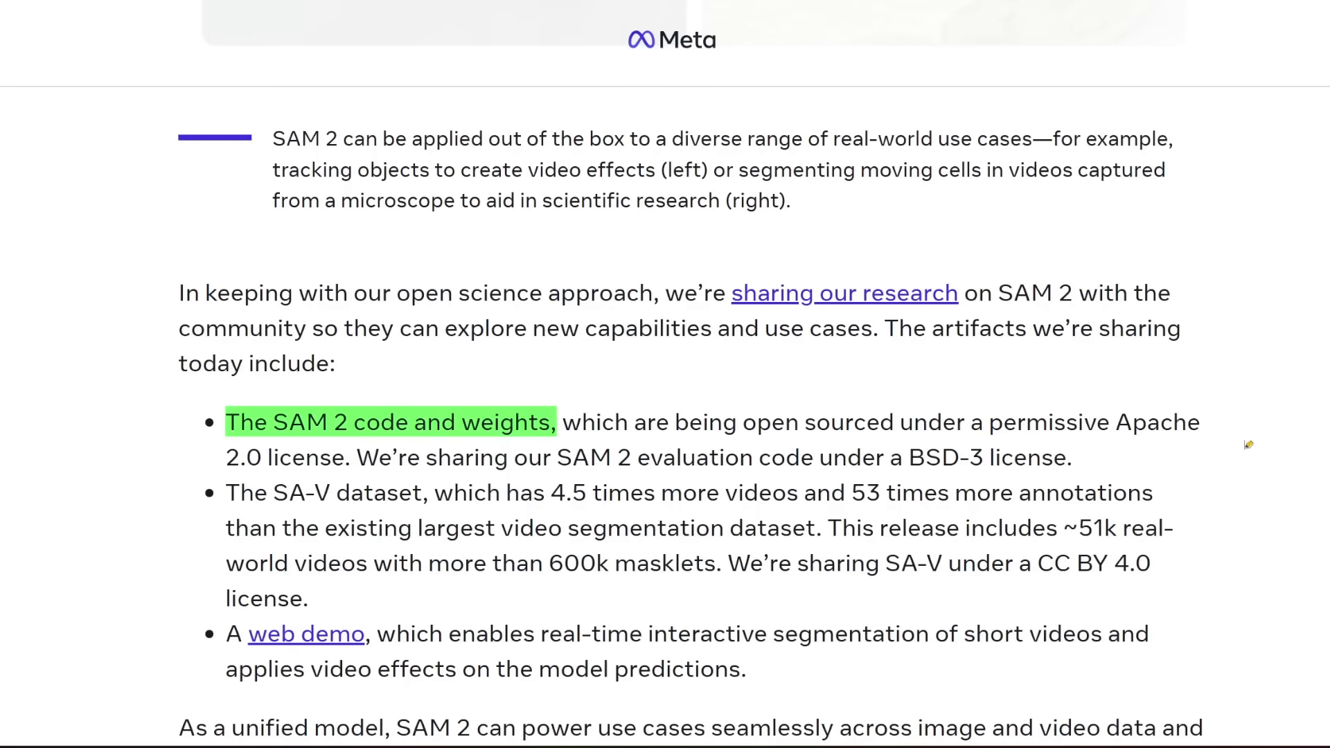
{"action": "left_click_drag", "start_coordinate": [227, 493], "coordinate": [386, 493]}
Follow the article's 'web demo' link to the SAM 2 demo and accept its cookies.
{"action": "scroll", "coordinate": [926, 472], "scroll_direction": "down", "scroll_amount": 3}
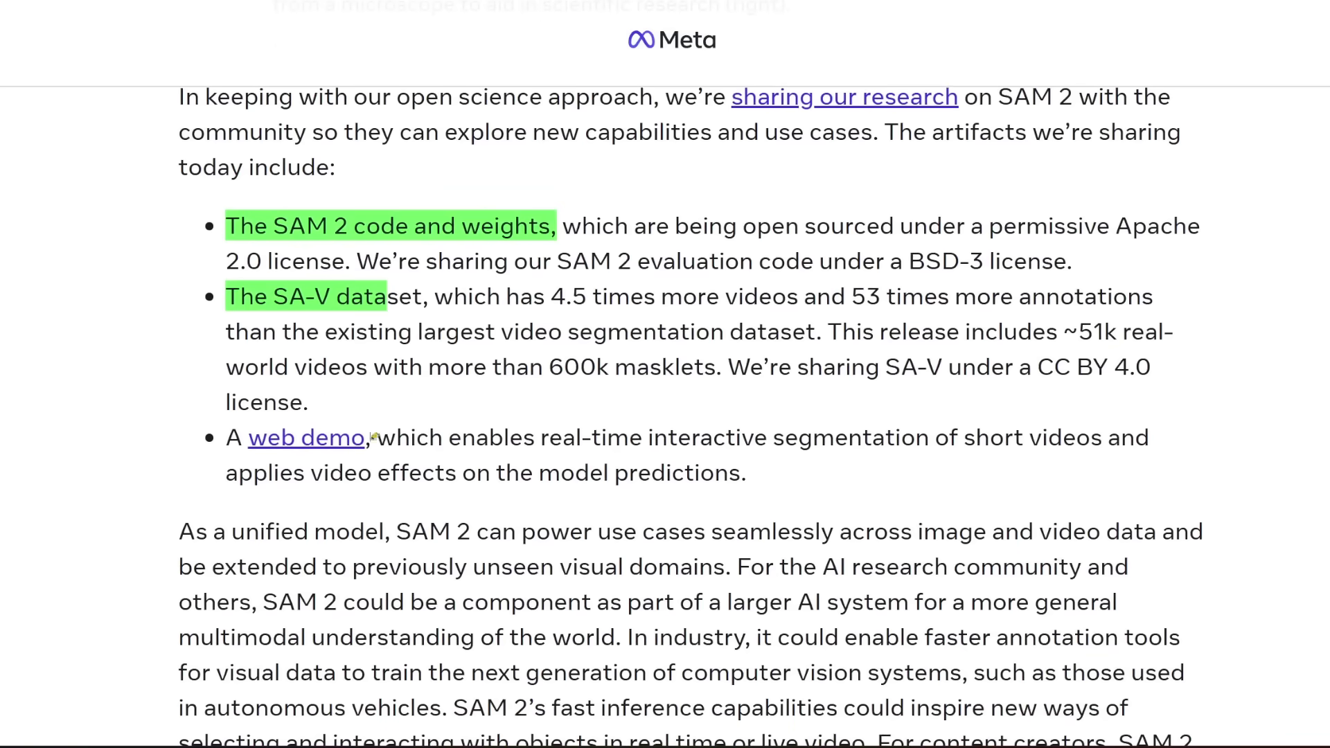
{"action": "left_click", "coordinate": [279, 440]}
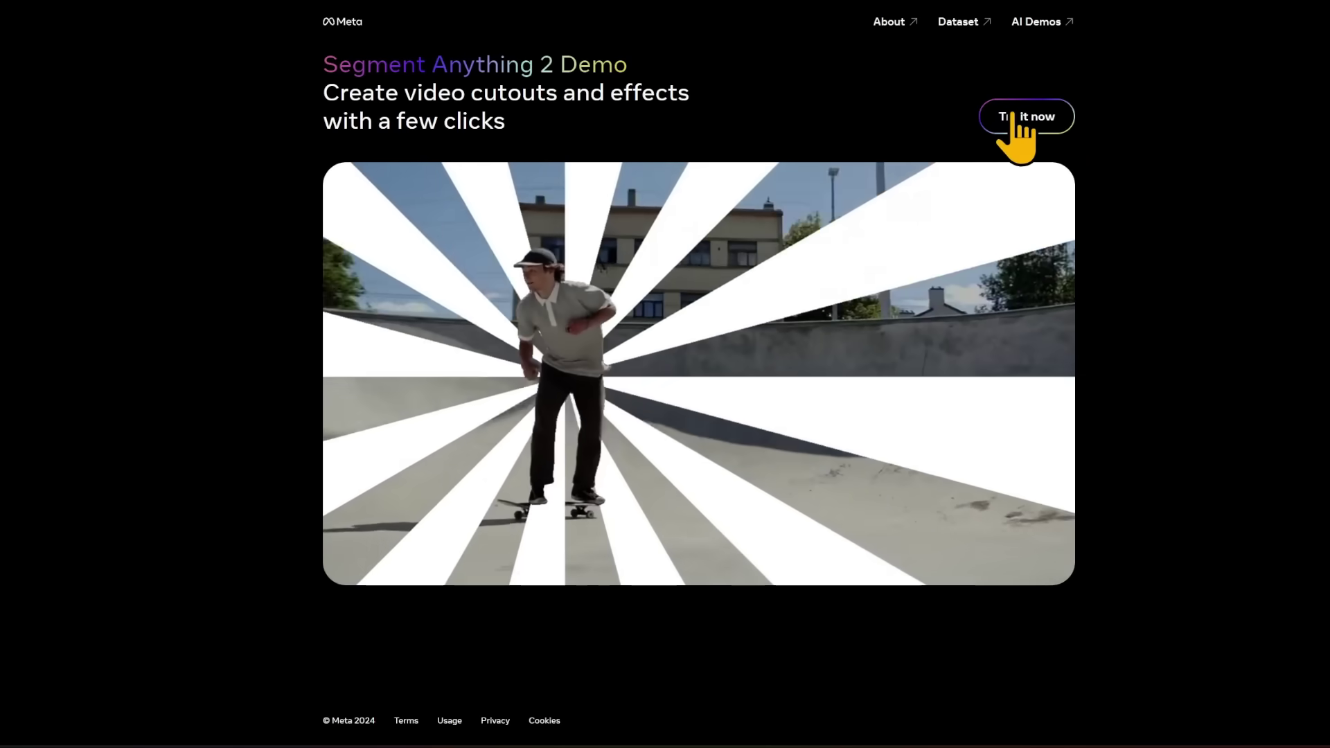
{"action": "left_click", "coordinate": [1018, 118]}
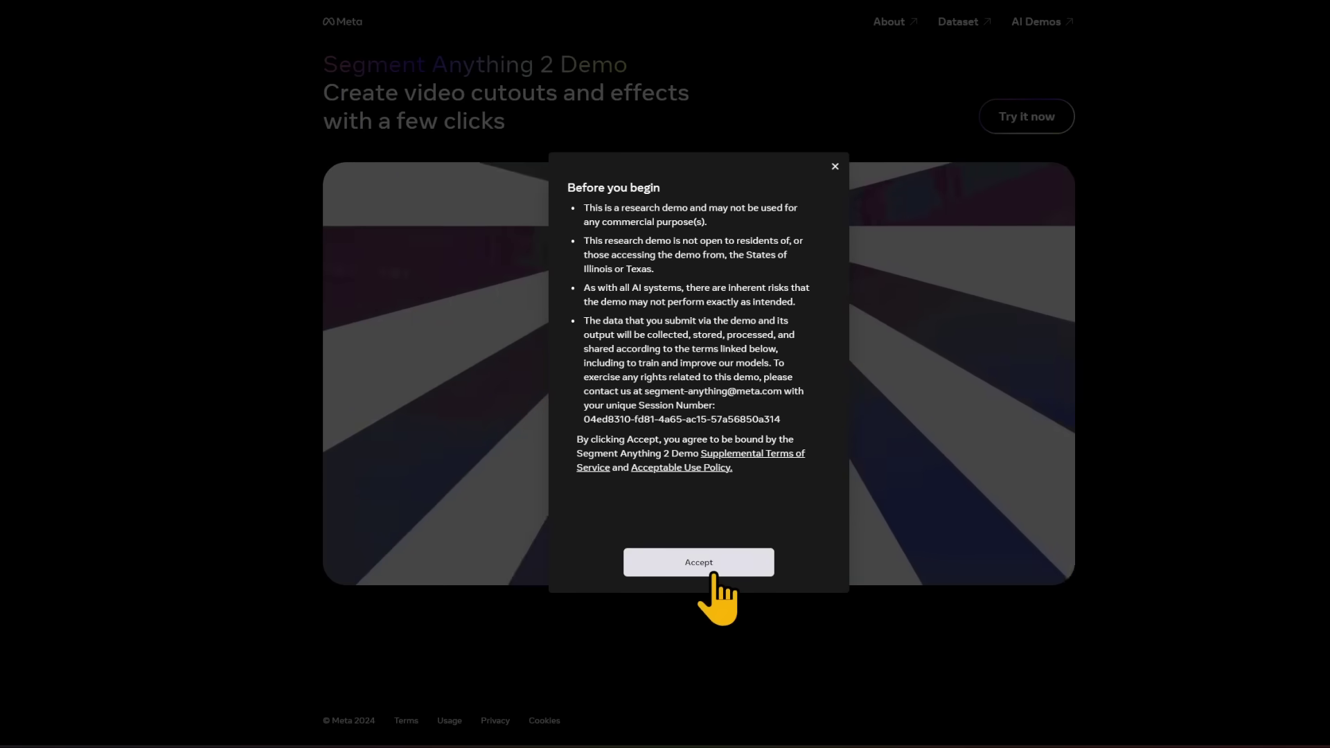
Accept the demo terms and scrub the soccer-juggling clip to around 3:13.
{"action": "left_click", "coordinate": [713, 574]}
{"action": "left_click_drag", "start_coordinate": [377, 665], "coordinate": [617, 689]}
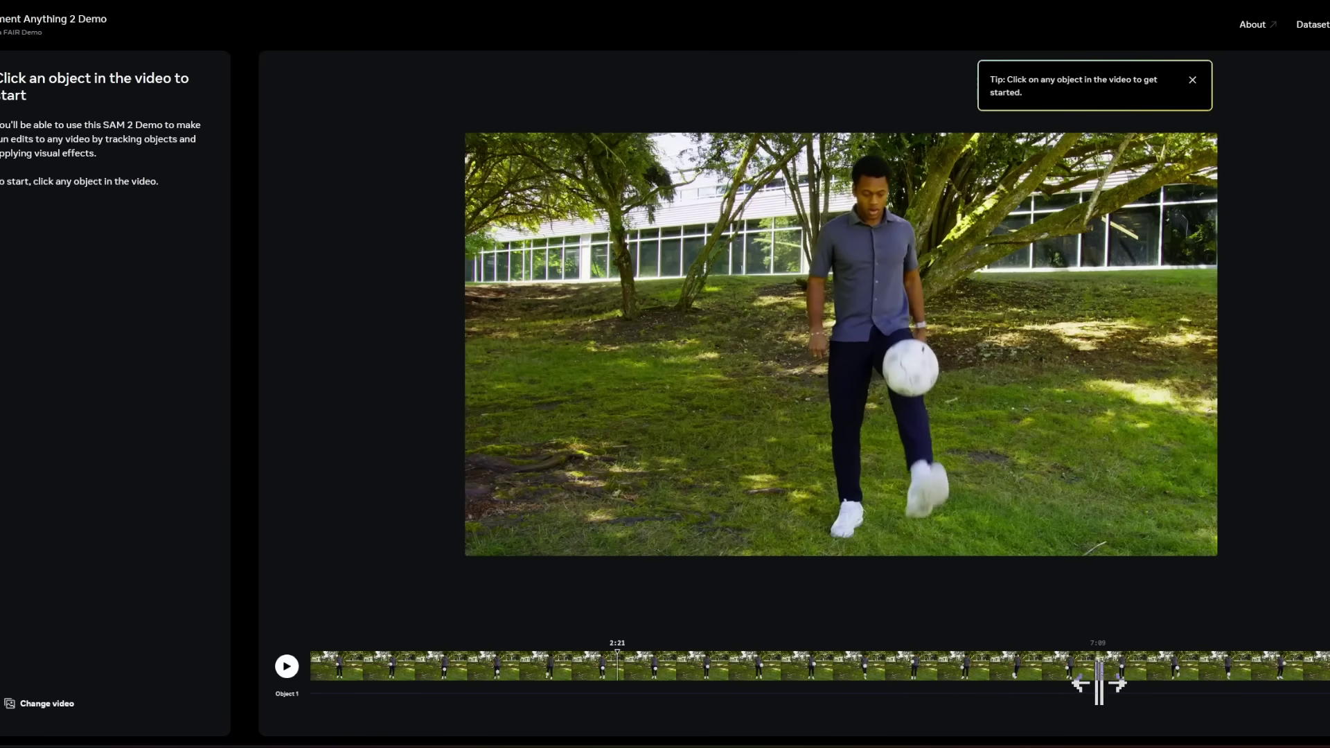
{"action": "left_click", "coordinate": [690, 692]}
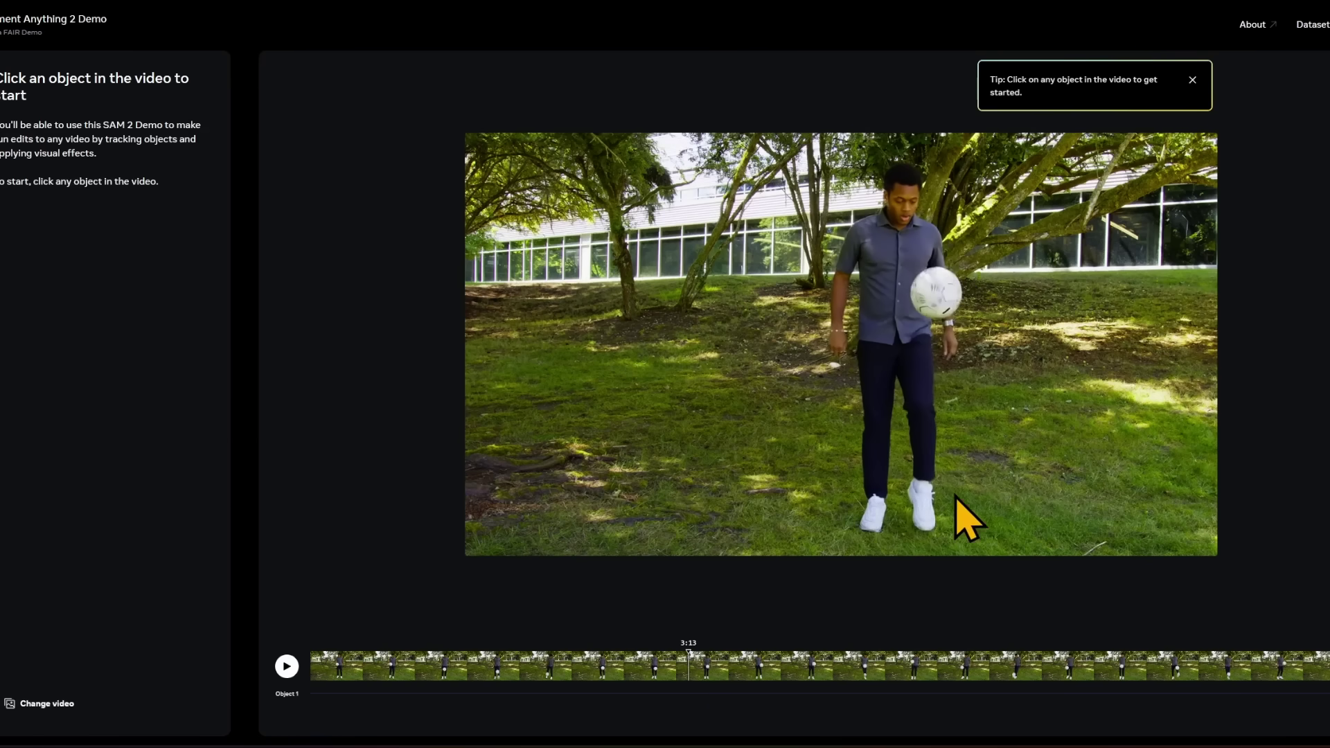
{"action": "left_click", "coordinate": [926, 511]}
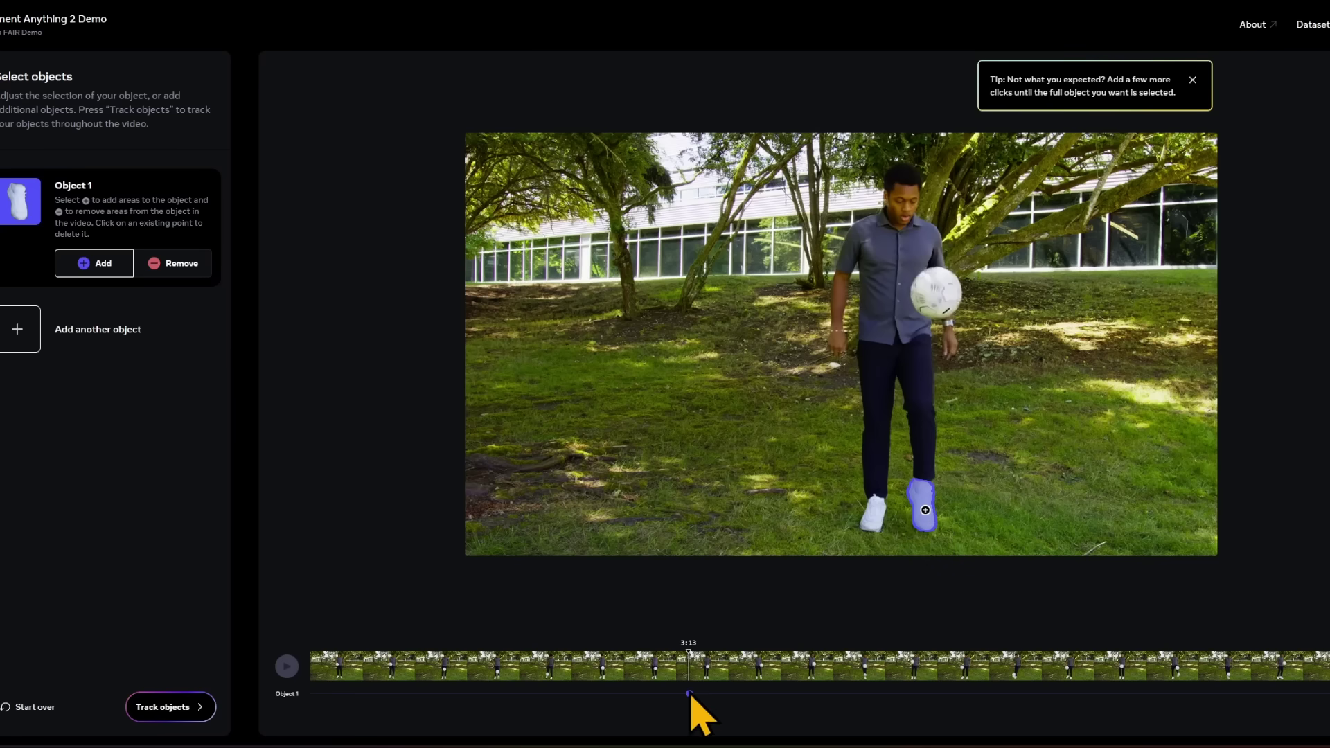
{"action": "left_click_drag", "start_coordinate": [688, 666], "coordinate": [648, 666]}
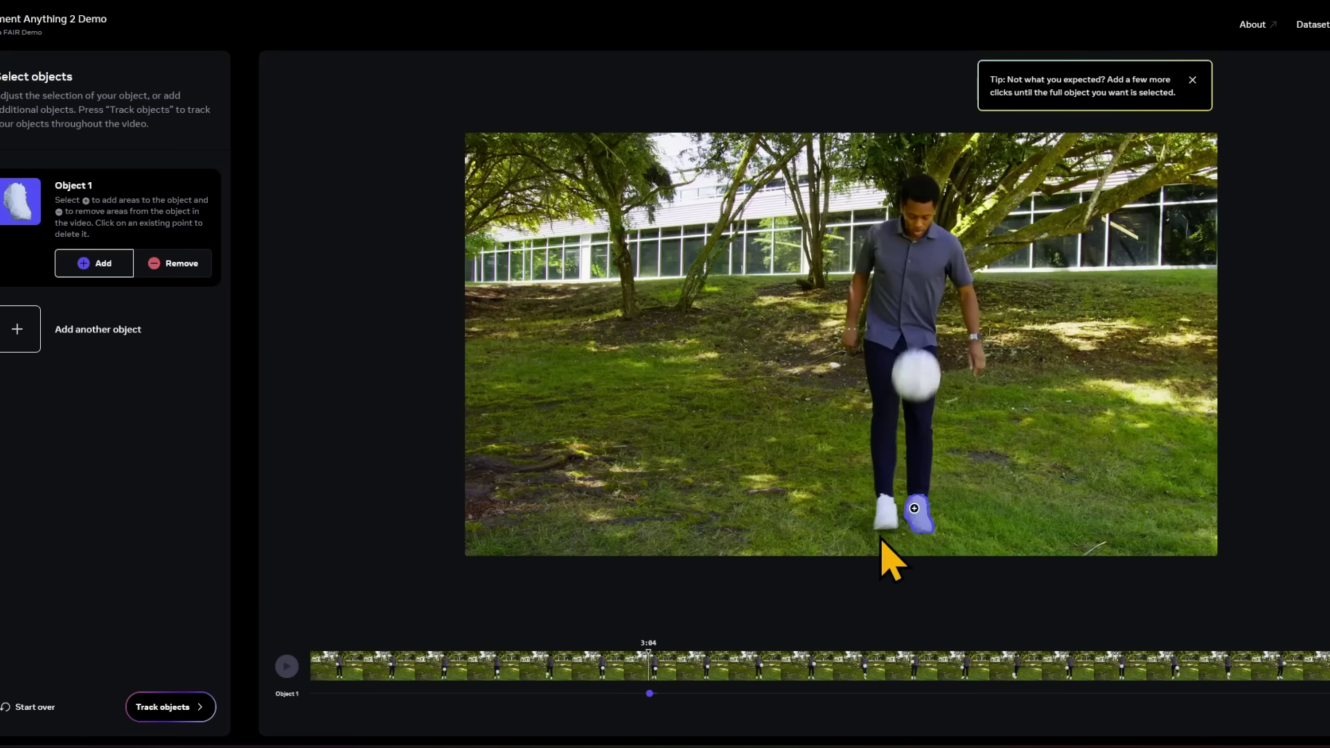
{"action": "left_click", "coordinate": [184, 720]}
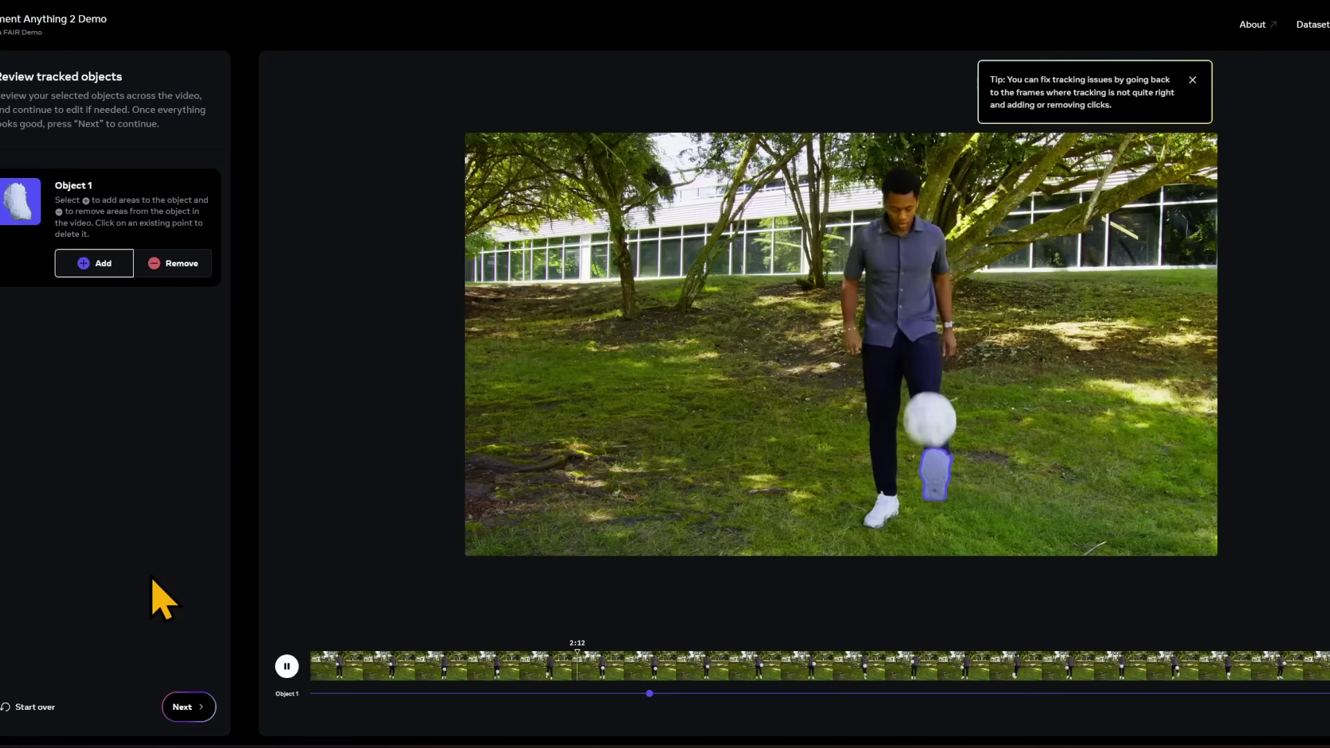
{"action": "left_click", "coordinate": [286, 667]}
{"action": "left_click_drag", "start_coordinate": [732, 661], "coordinate": [565, 662]}
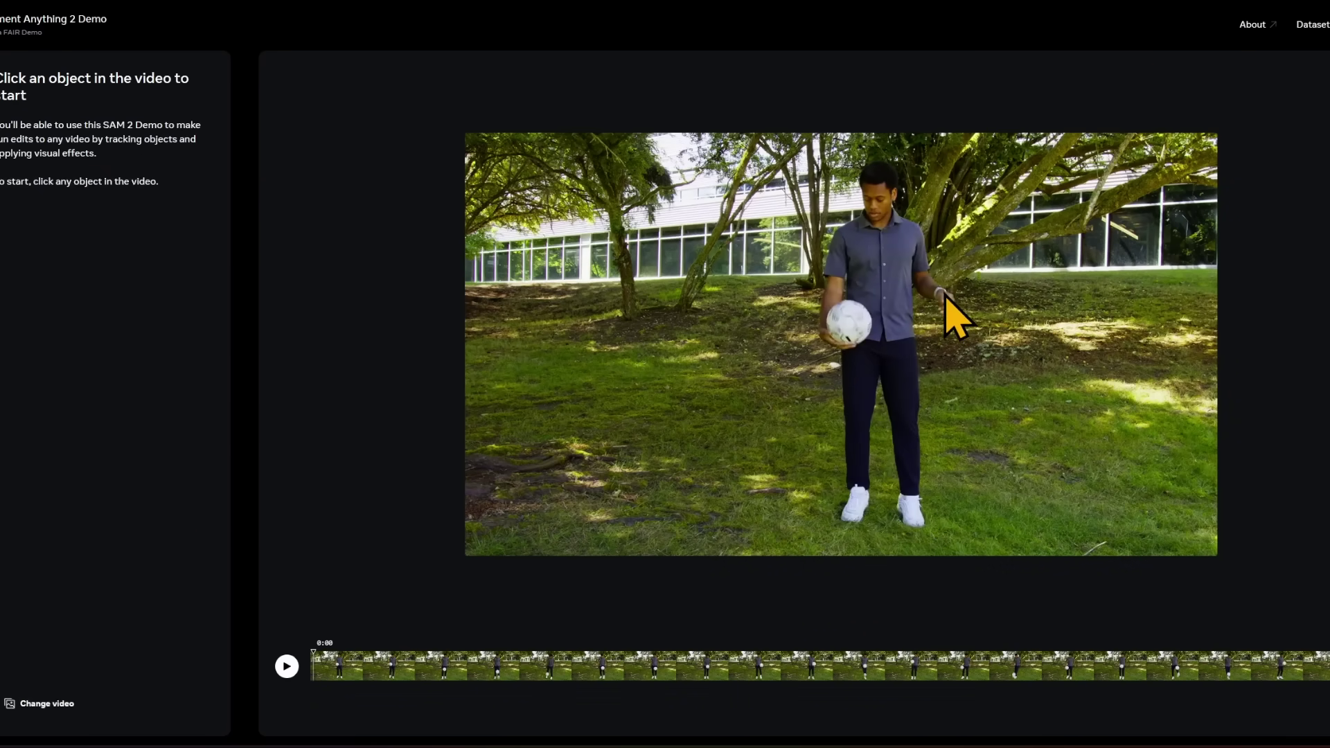
{"action": "left_click", "coordinate": [543, 662]}
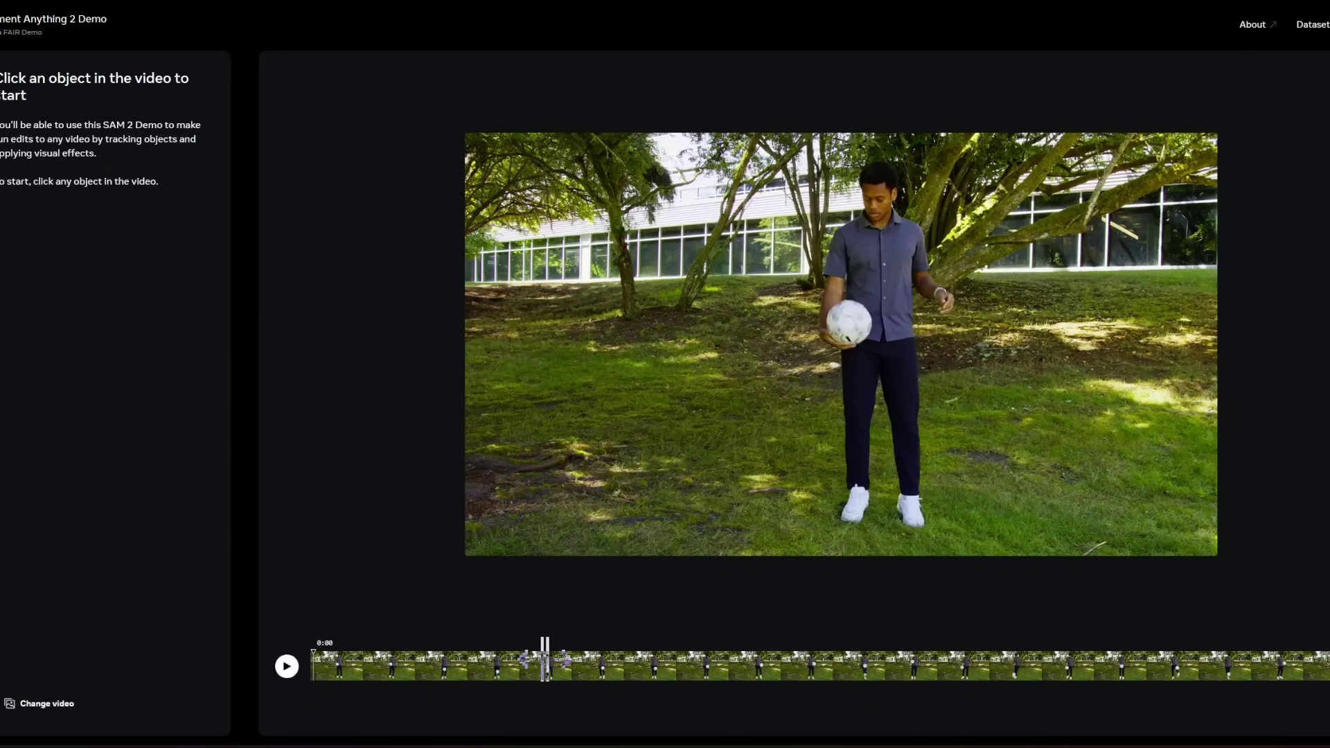
Track the yellow ball, then the lifted red cup, through the cups clip.
{"action": "left_click", "coordinate": [965, 329]}
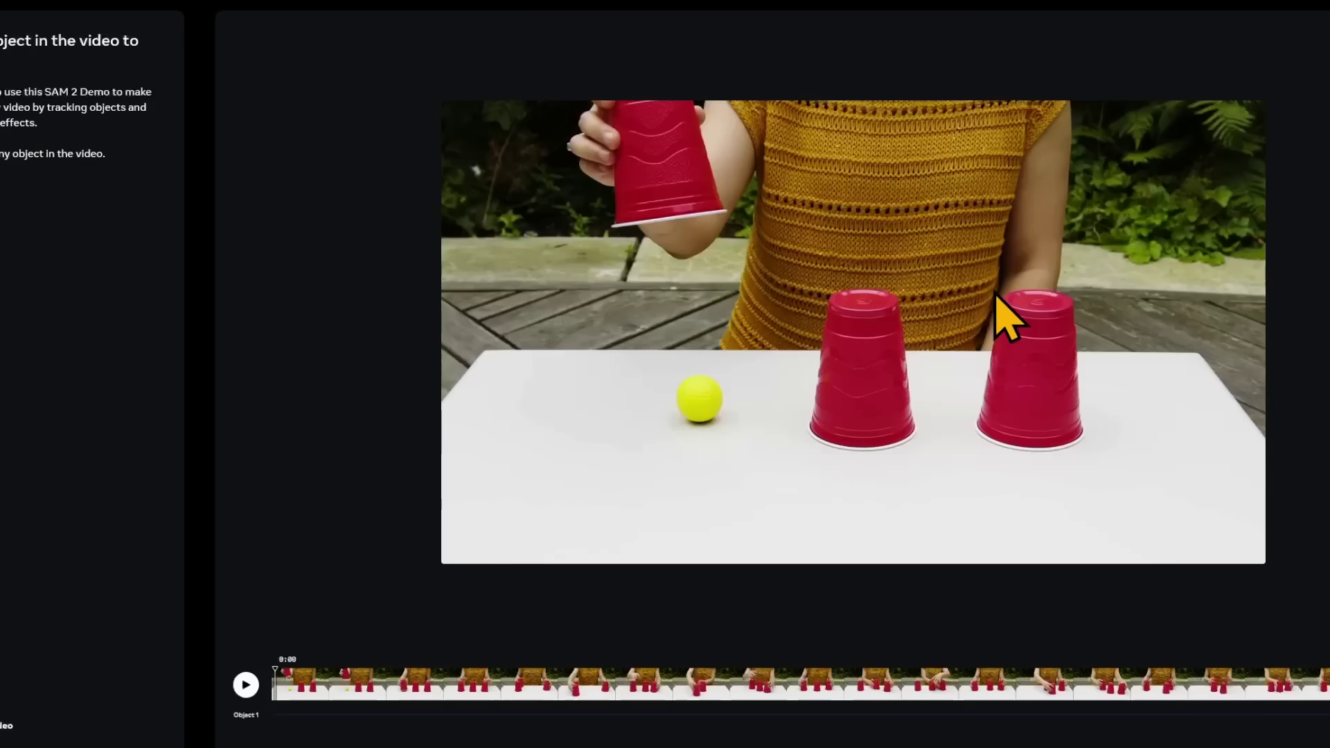
{"action": "left_click", "coordinate": [698, 405]}
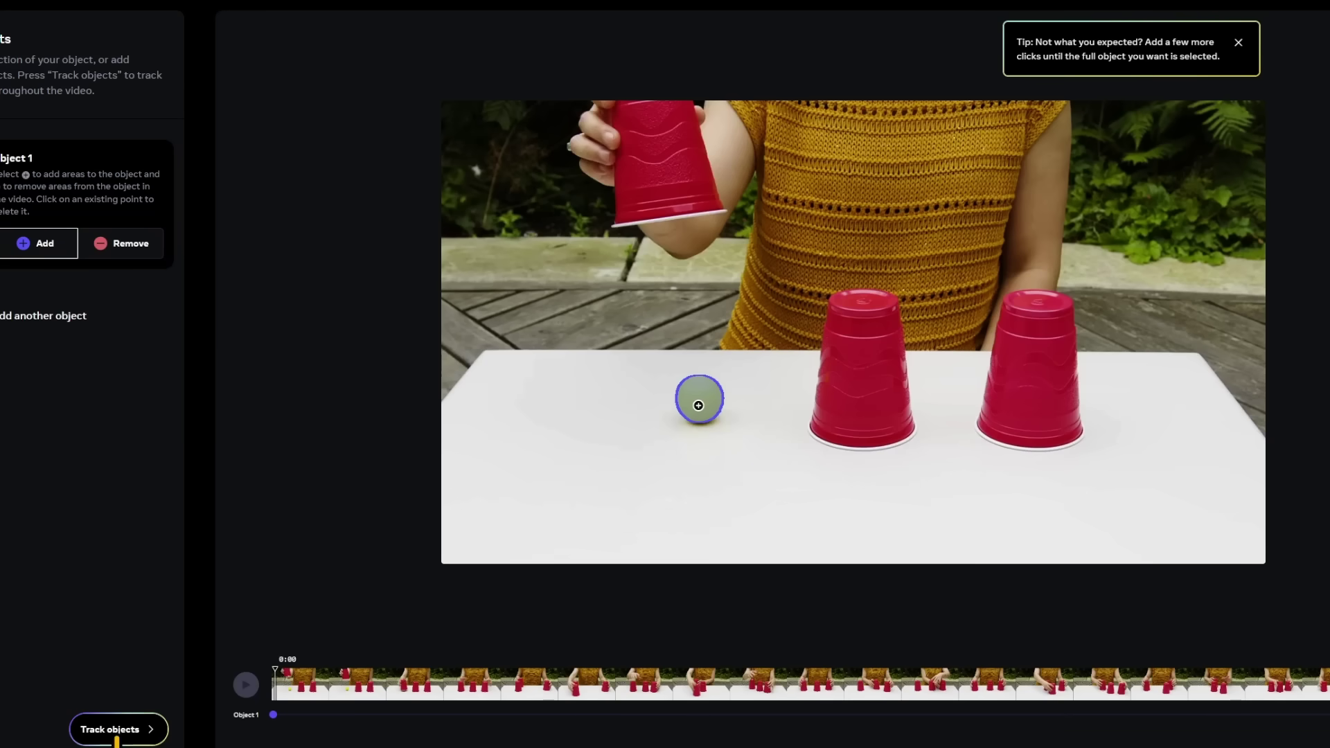
{"action": "left_click", "coordinate": [115, 732]}
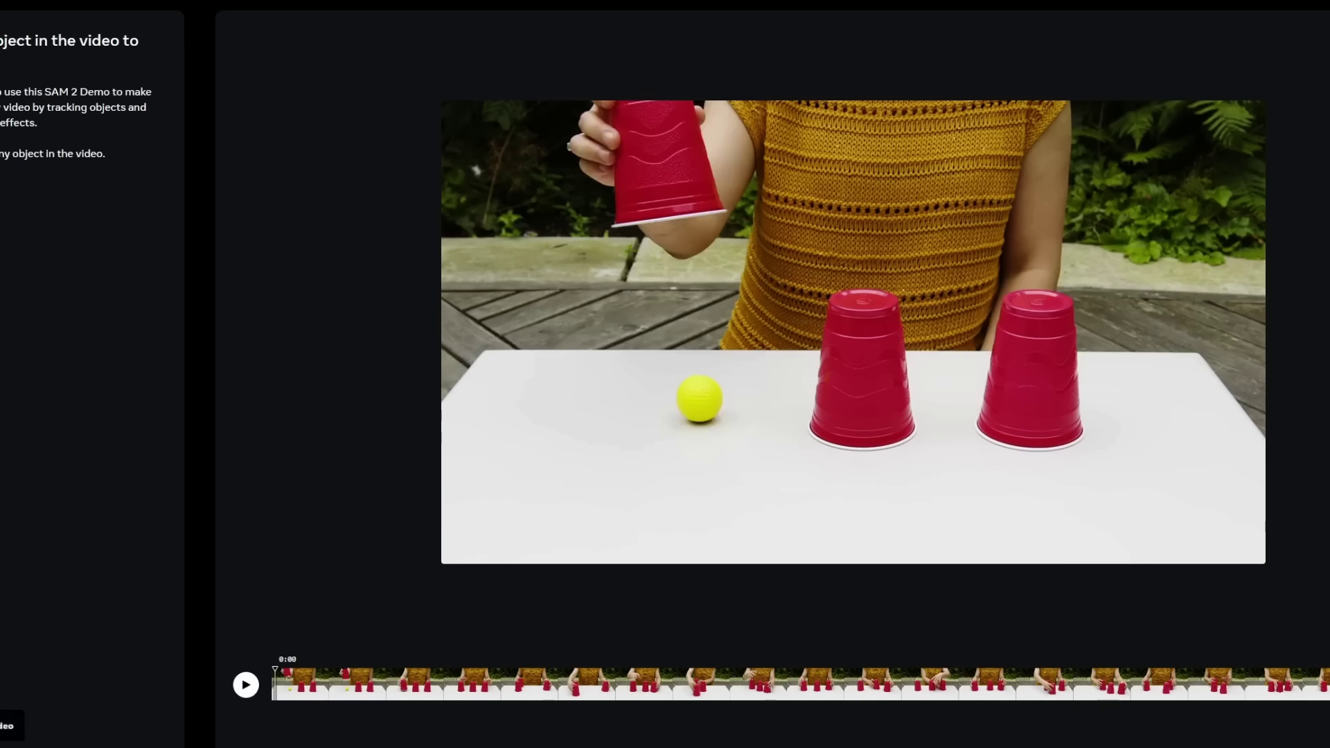
{"action": "left_click", "coordinate": [663, 191]}
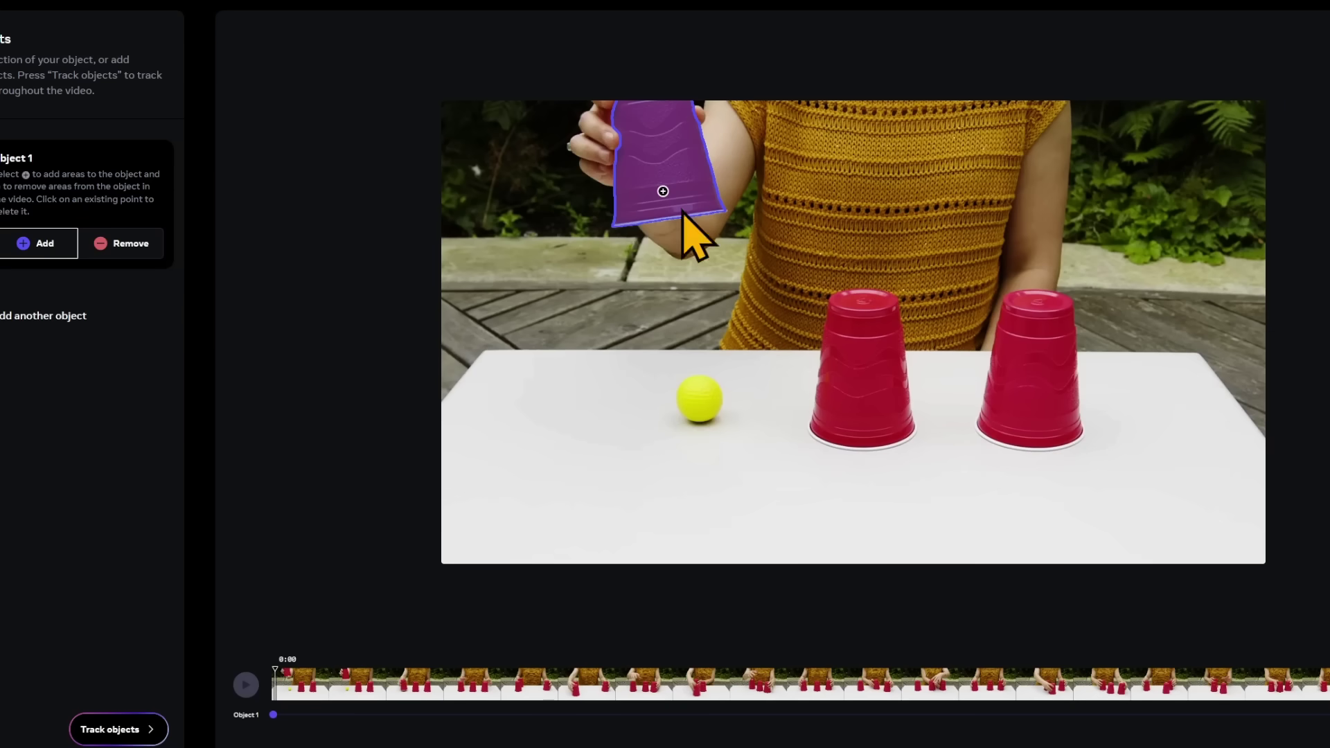
{"action": "left_click", "coordinate": [128, 735]}
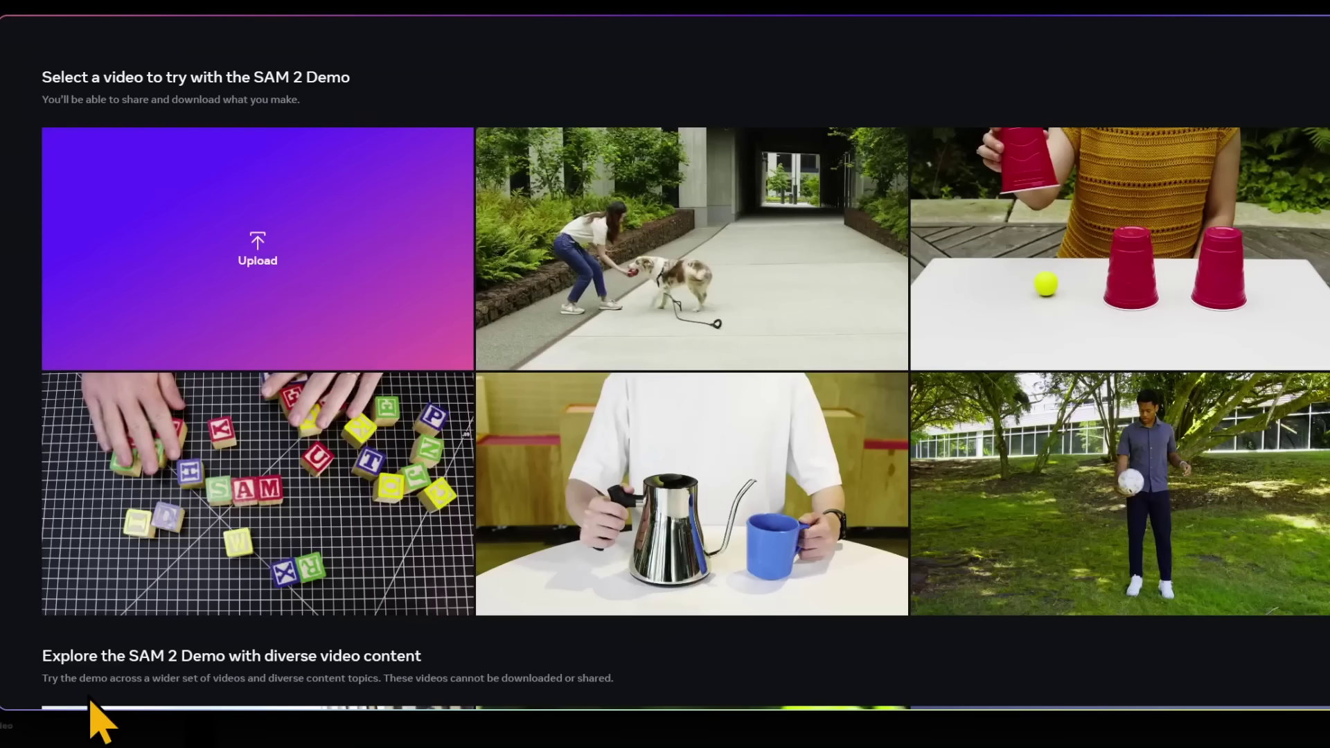
Load the cats-in-alley clip and select one cat as Object 1.
{"action": "left_click", "coordinate": [92, 705]}
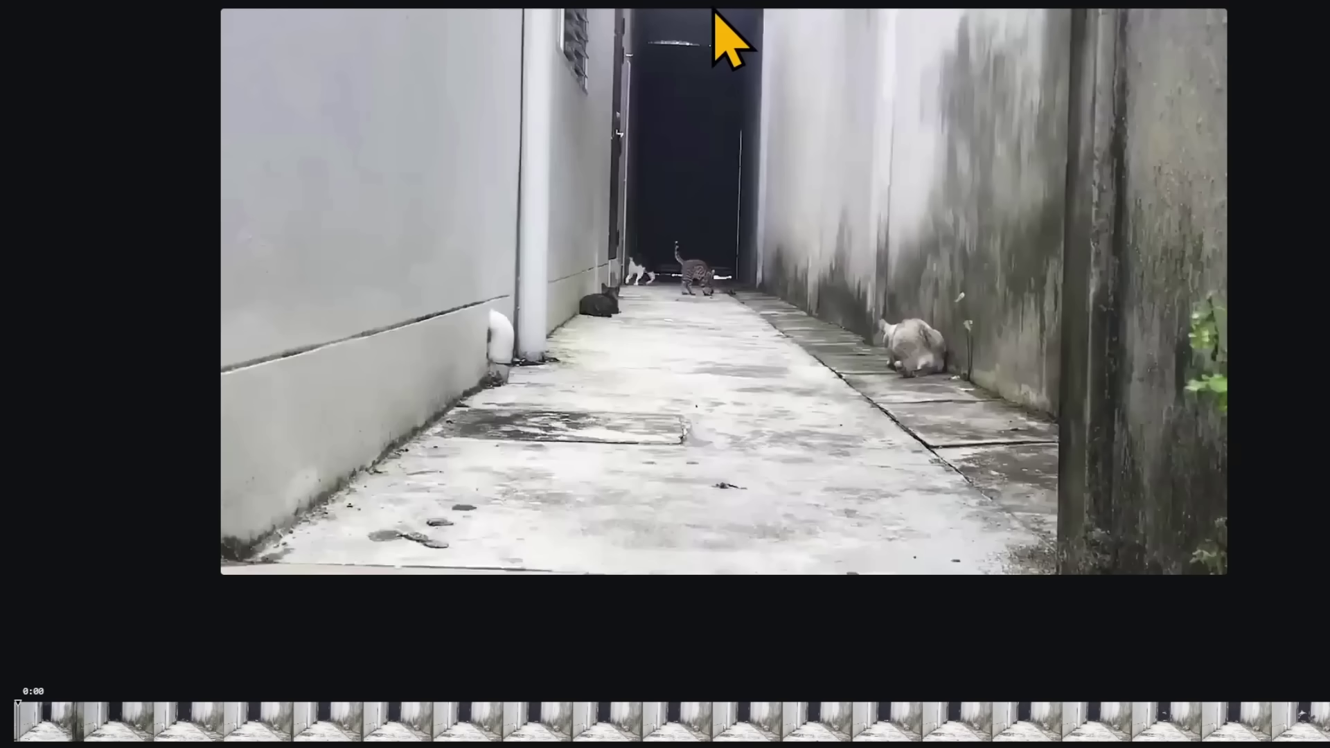
{"action": "left_click", "coordinate": [638, 273]}
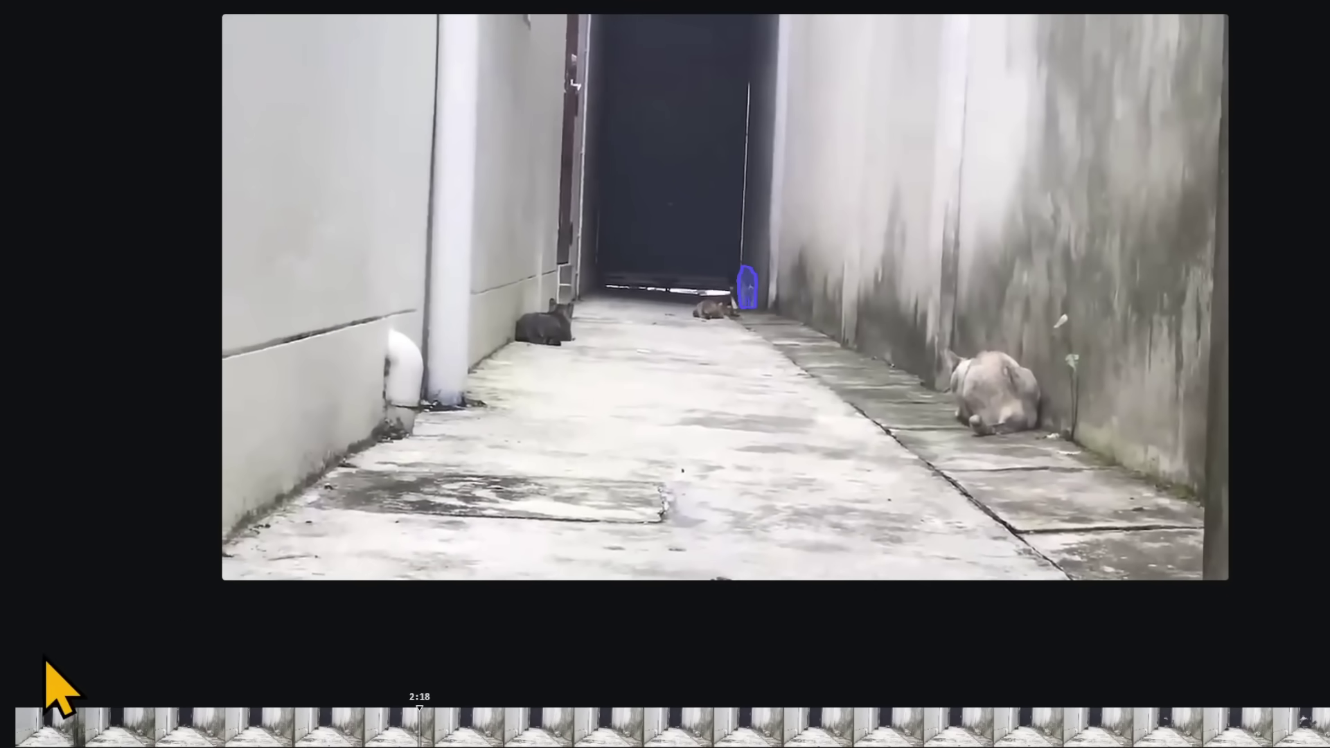
At about 1:14, add points on the cat's body, head and ear, then return near 0:16.
{"action": "left_click", "coordinate": [358, 720]}
{"action": "left_click_drag", "start_coordinate": [330, 724], "coordinate": [235, 724]}
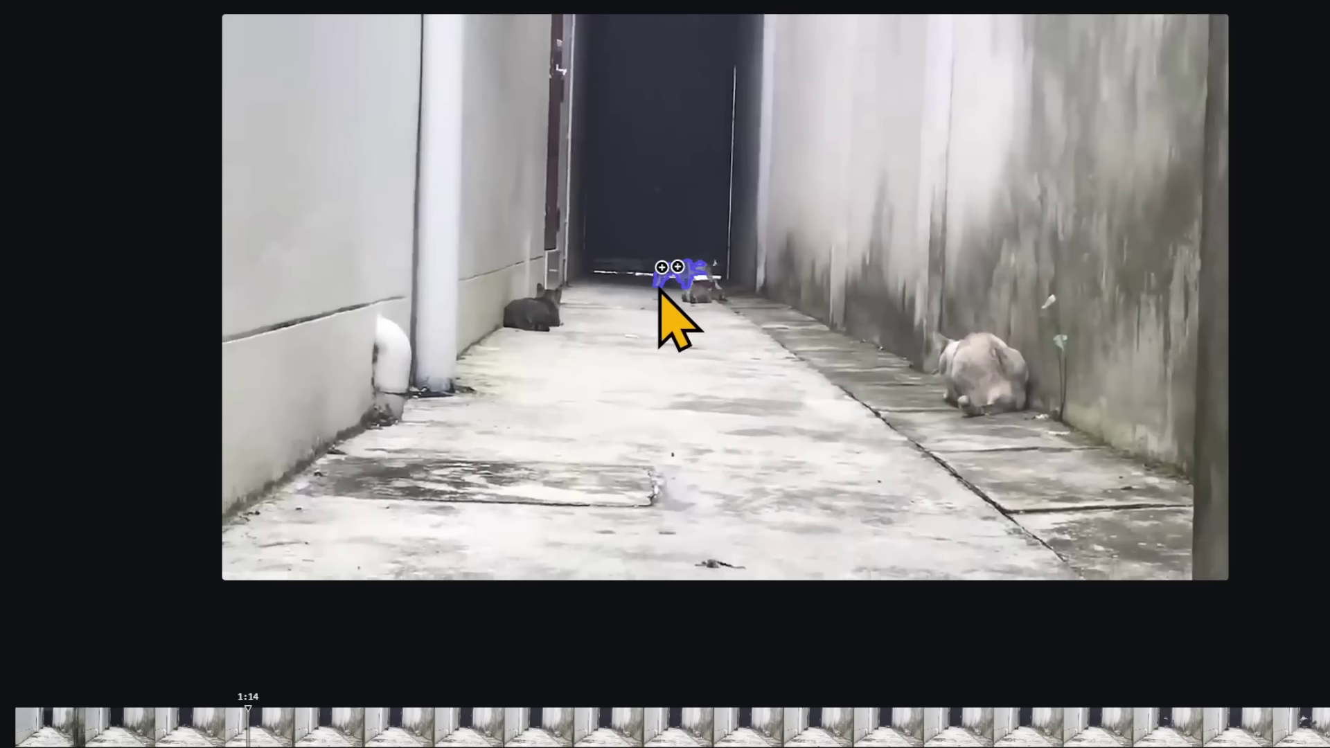
{"action": "left_click", "coordinate": [664, 254]}
{"action": "left_click", "coordinate": [697, 255]}
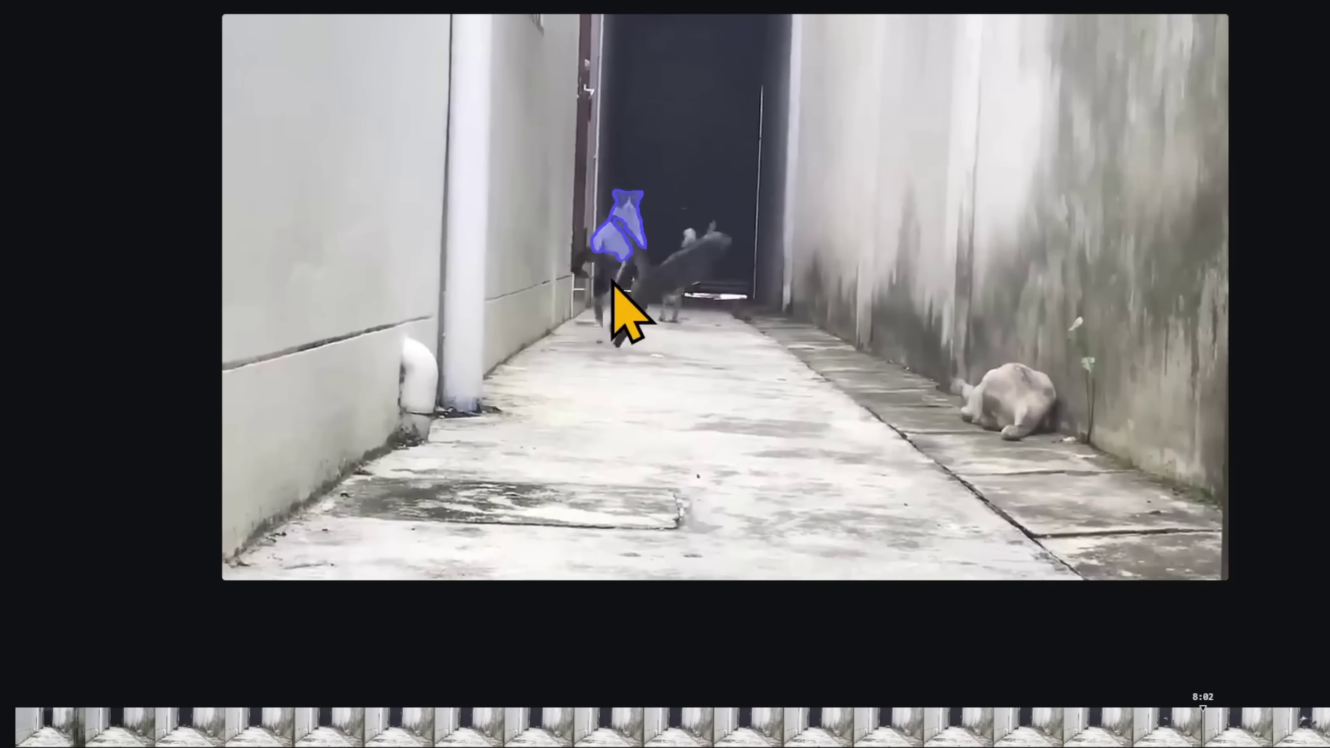
{"action": "left_click", "coordinate": [607, 263]}
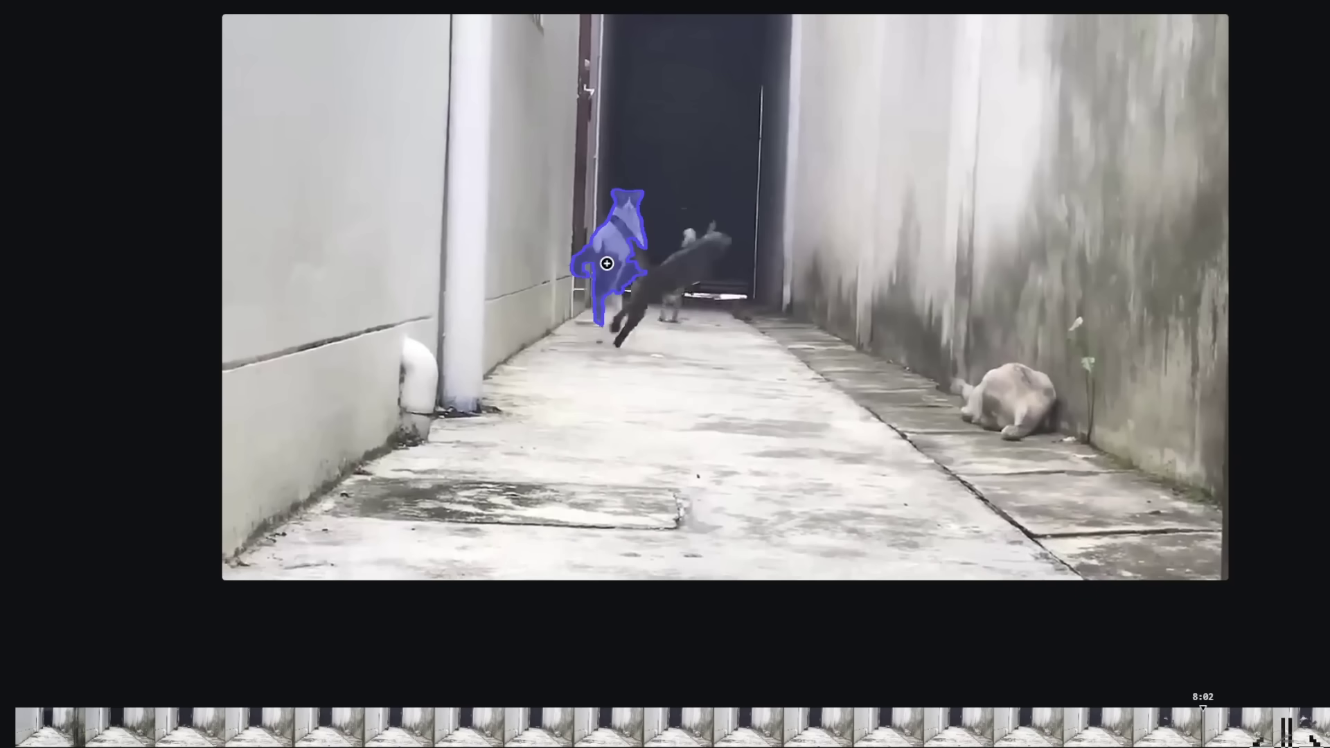
{"action": "left_click", "coordinate": [800, 332]}
{"action": "left_click", "coordinate": [803, 309]}
{"action": "left_click_drag", "start_coordinate": [1304, 693], "coordinate": [114, 720]}
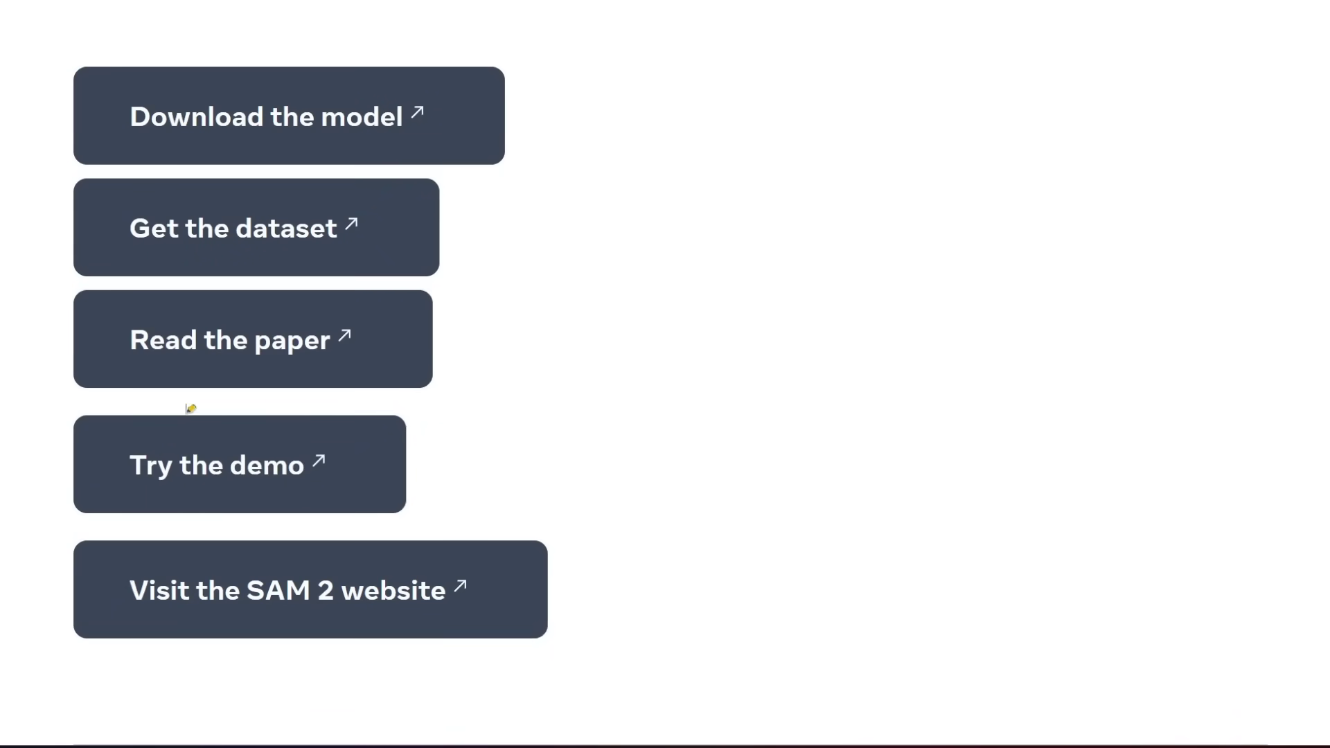
Follow 'Download the model' to the facebookresearch segment-anything-2 GitHub repository.
{"action": "left_click", "coordinate": [321, 150]}
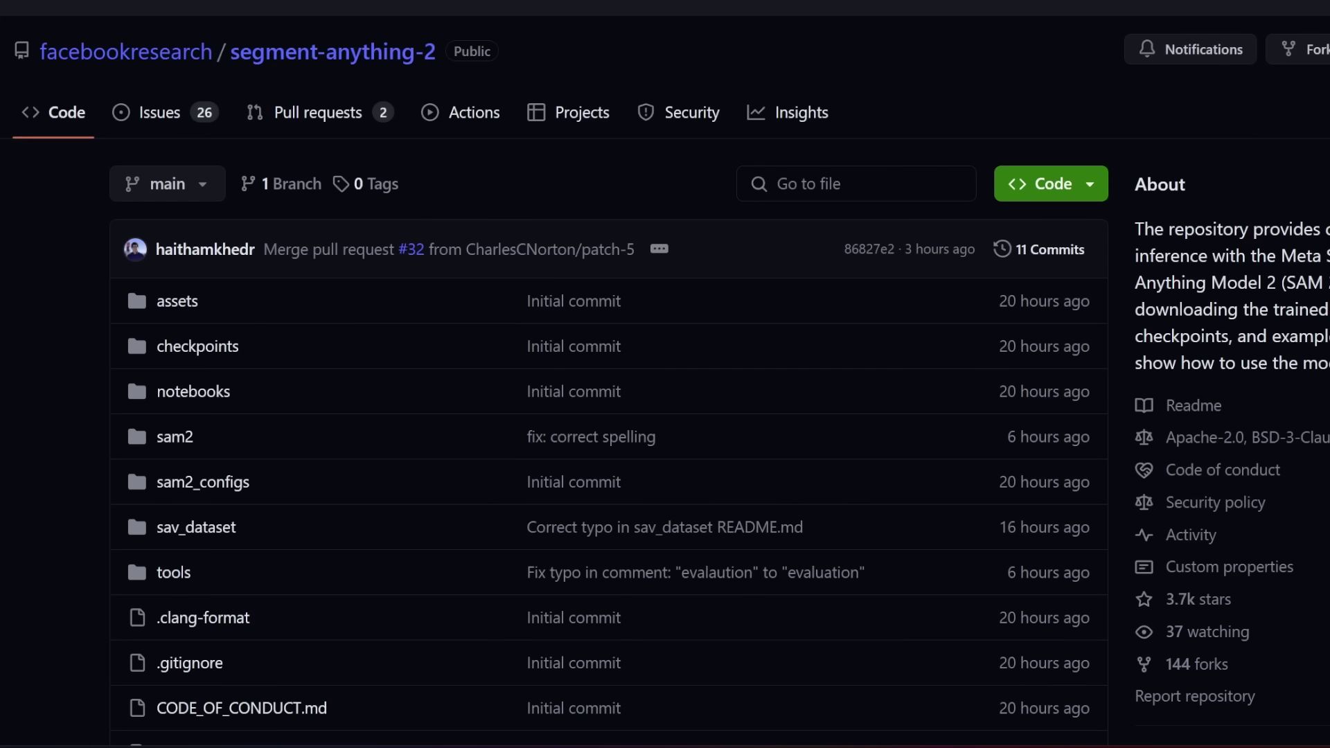